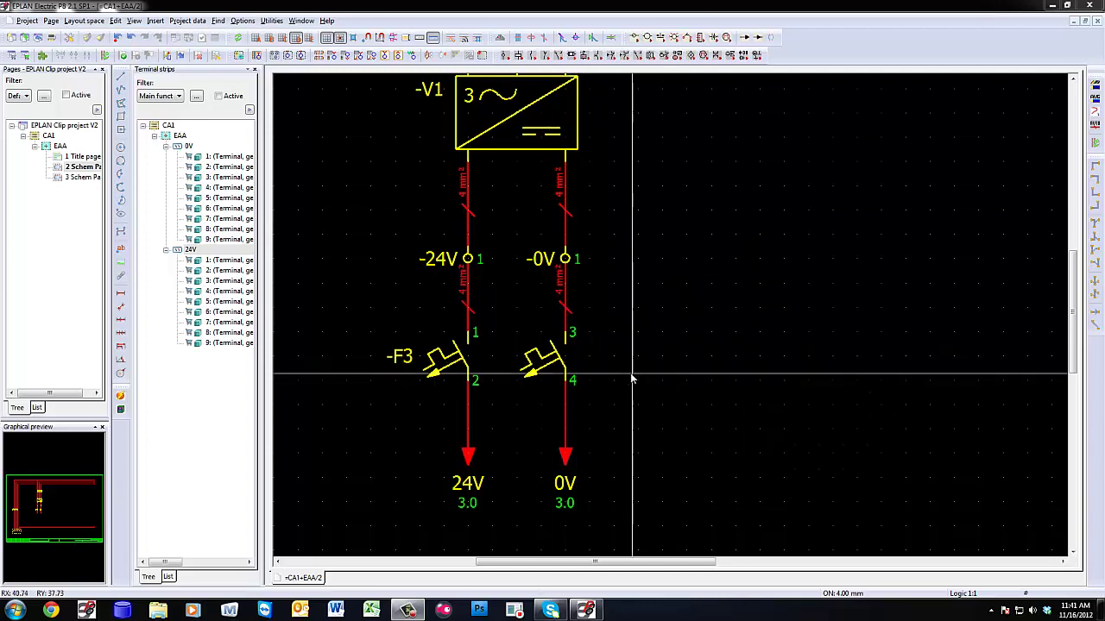
Follow the 24V interruption point to its counterpart page and examine the -24V terminals feeding relays K1–K4 and sensors B1–B4.
click(468, 483)
key(f)
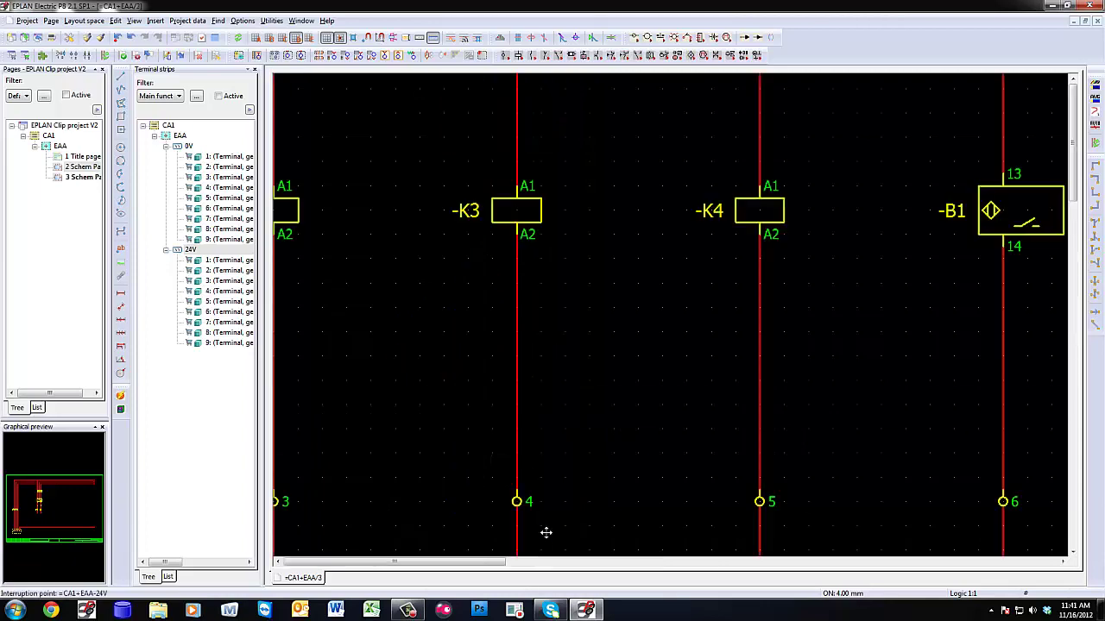
scroll(386, 275, down, 3)
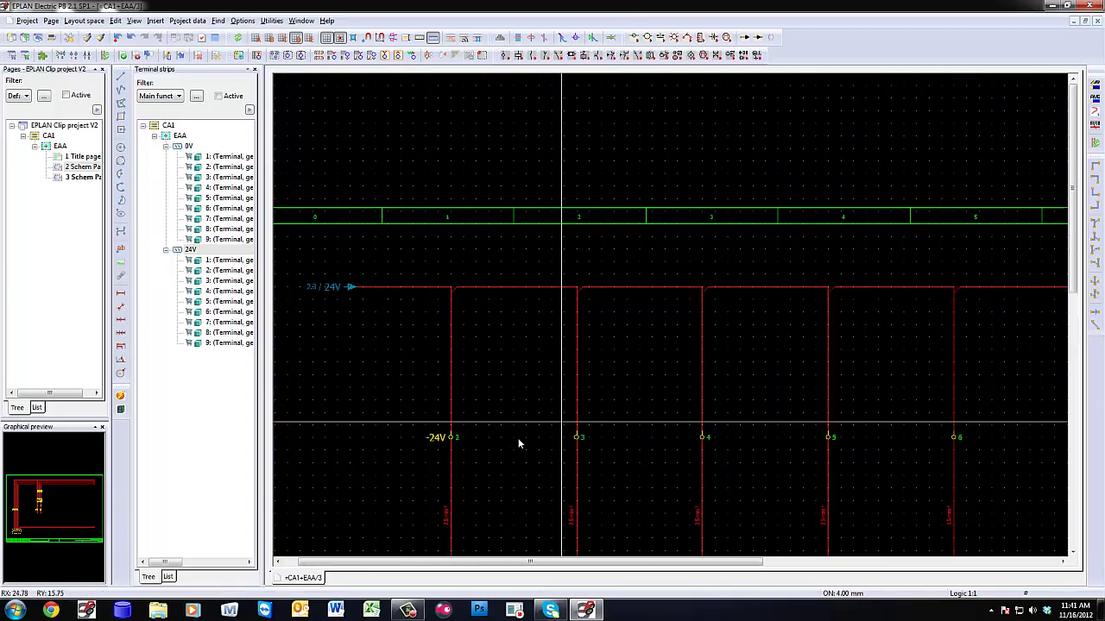
middle_drag(495, 429, 522, 298)
scroll(506, 412, up, 4)
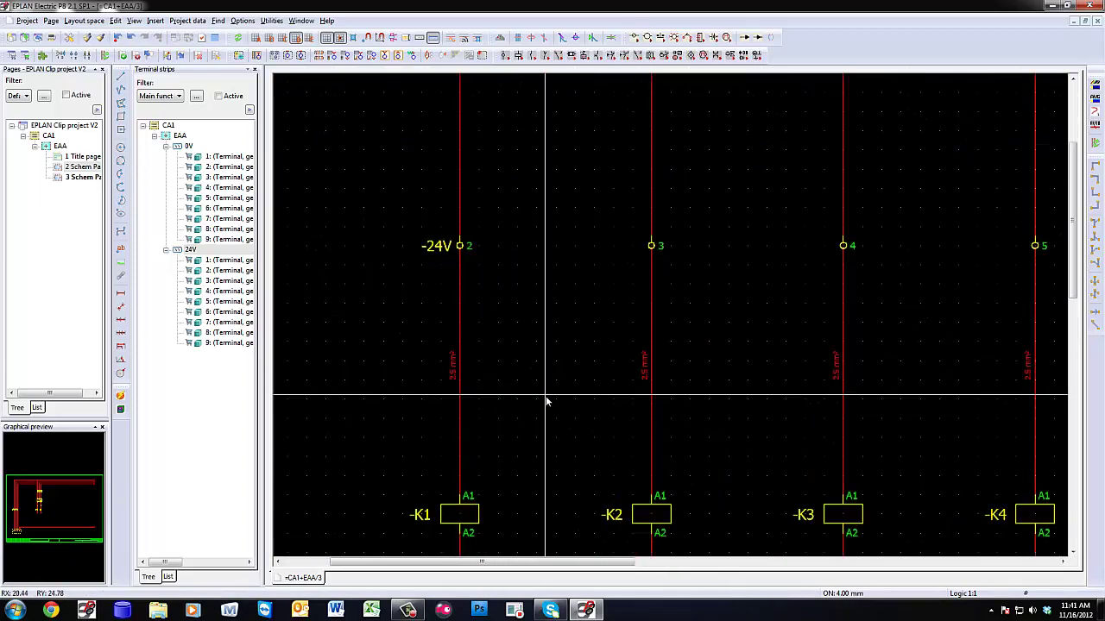
middle_drag(551, 399, 413, 397)
scroll(458, 398, down, 3)
middle_drag(731, 433, 547, 398)
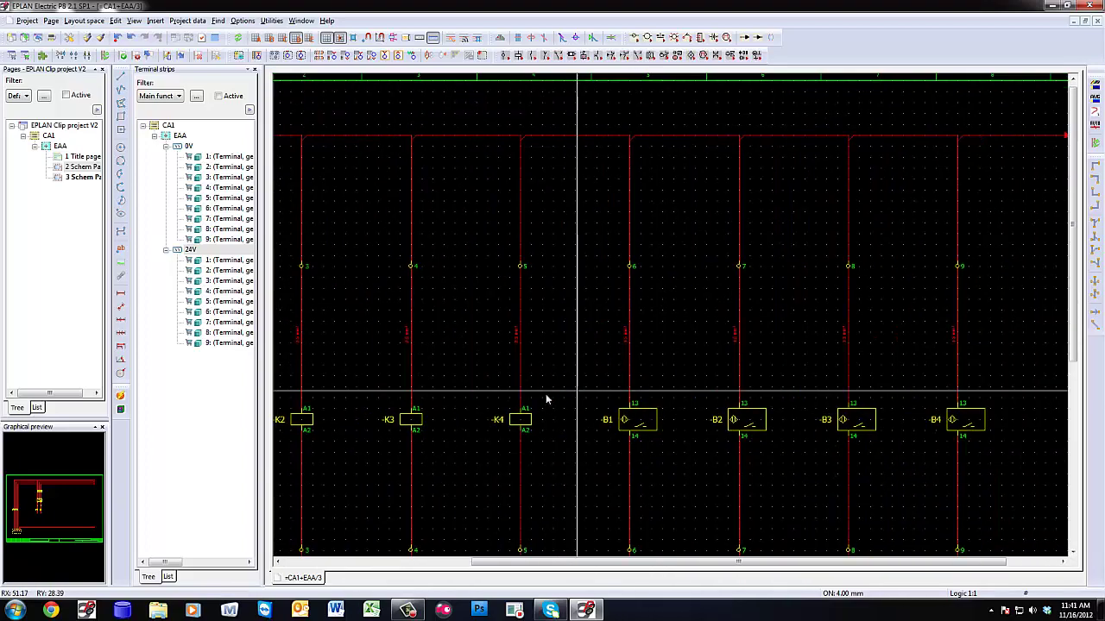
scroll(627, 371, up, 6)
scroll(734, 349, down, 5)
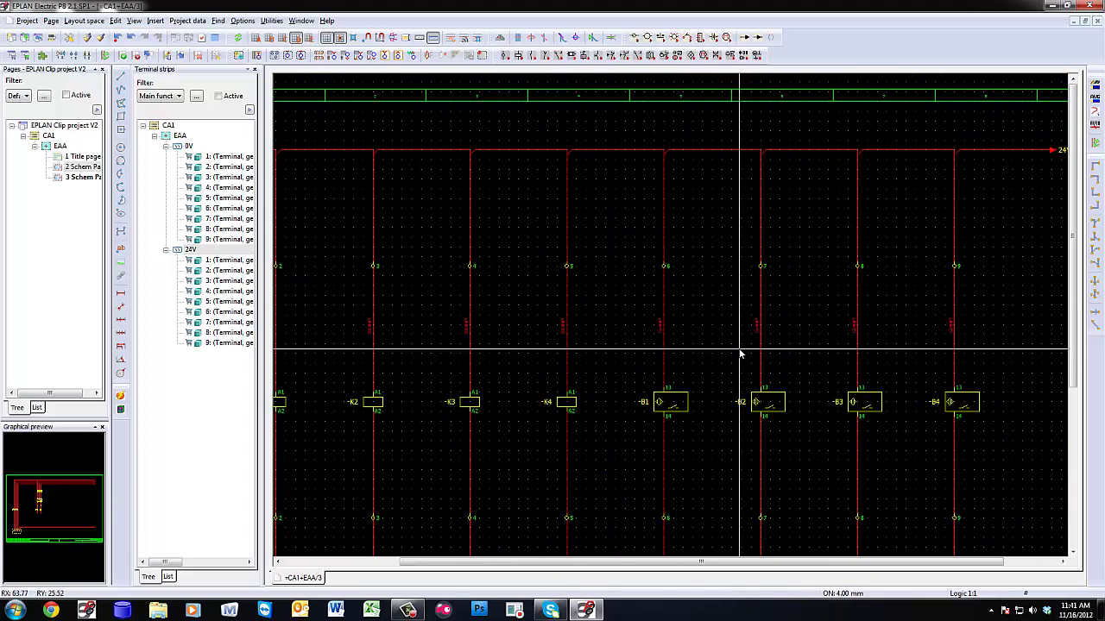
scroll(733, 350, down, 1)
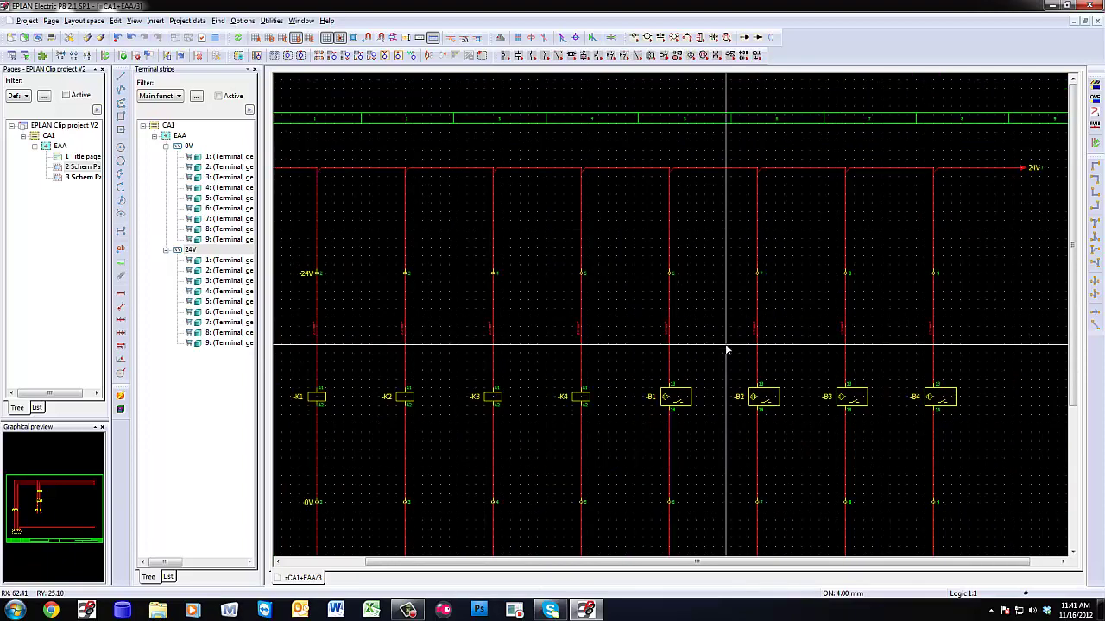
middle_drag(727, 348, 780, 340)
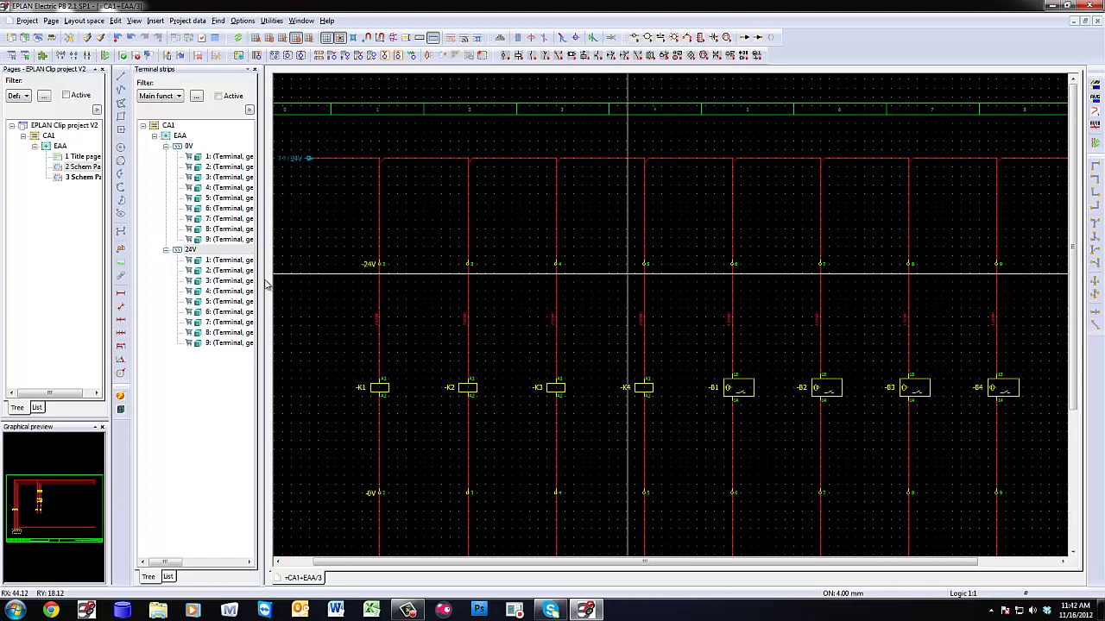
Open the 24V terminal strip for editing, review its saddle jumpers against the schematic, and close the editor.
right_click(191, 250)
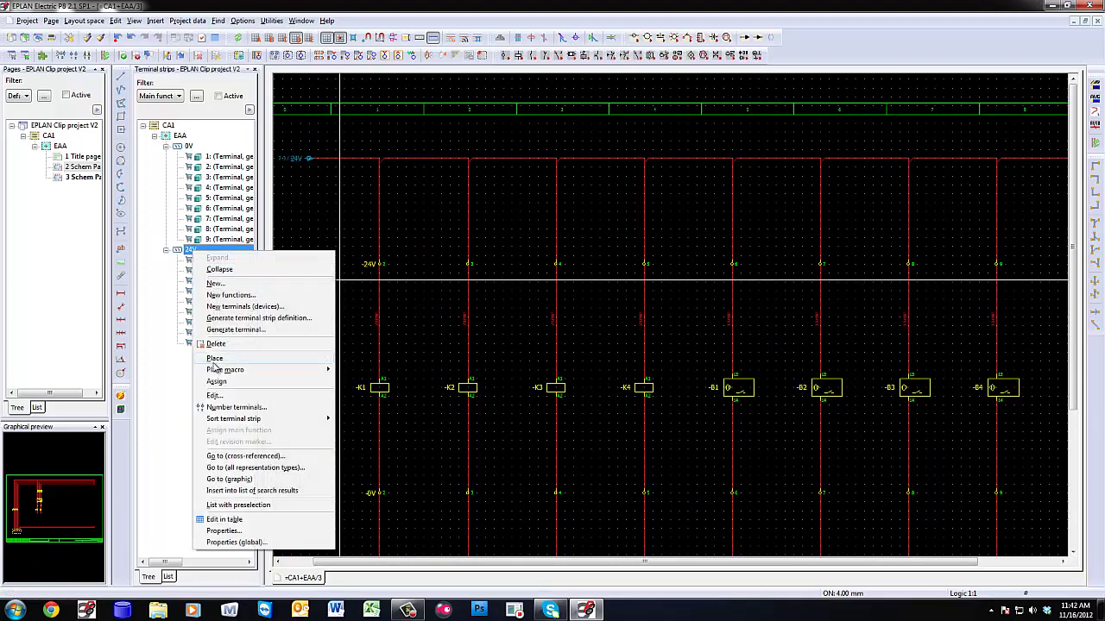
click(216, 395)
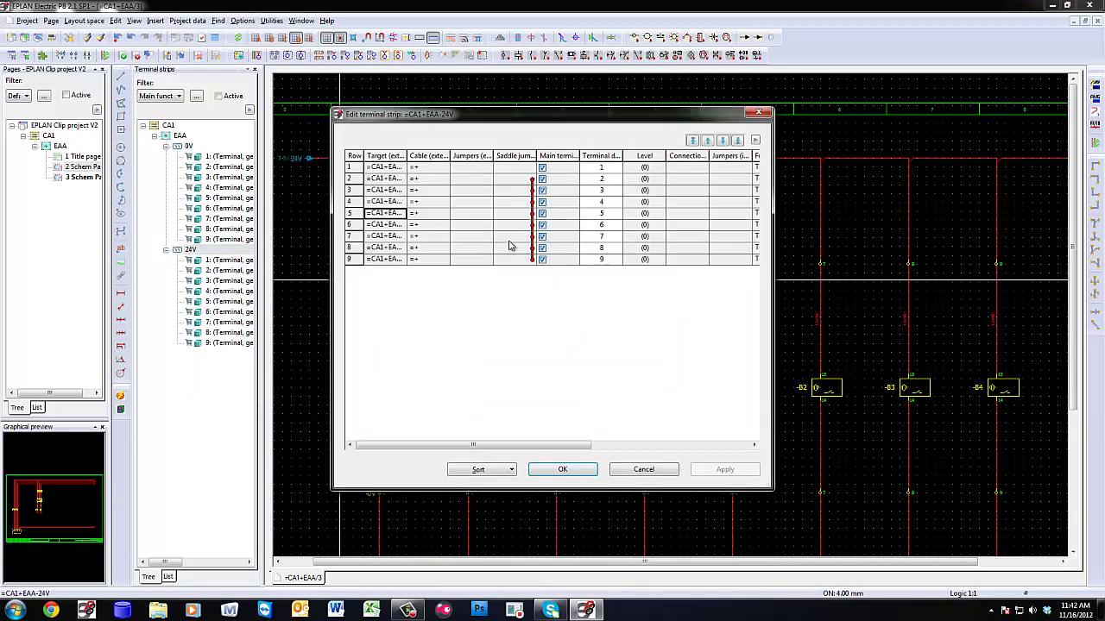
drag(592, 118, 587, 354)
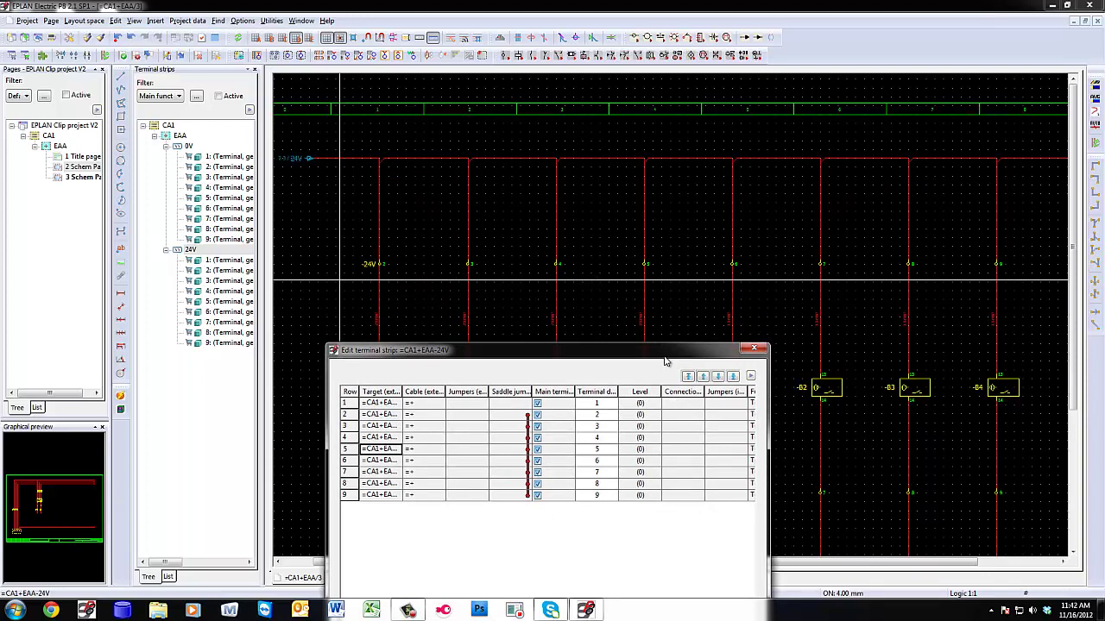
drag(665, 361, 671, 159)
click(562, 511)
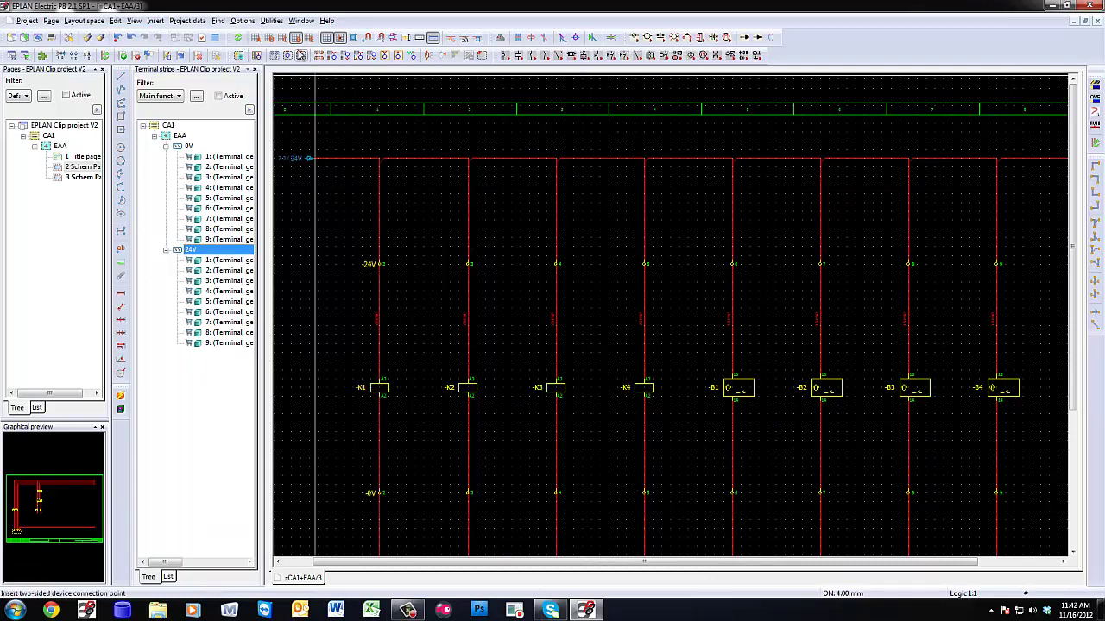
click(300, 55)
scroll(436, 160, down, 1)
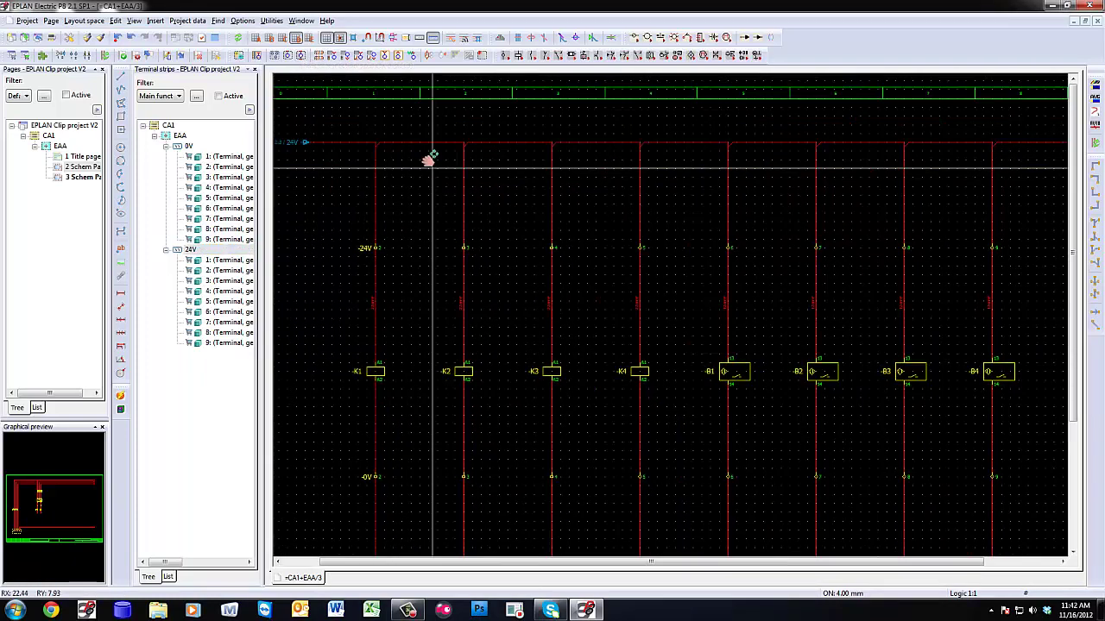
middle_drag(428, 161, 450, 134)
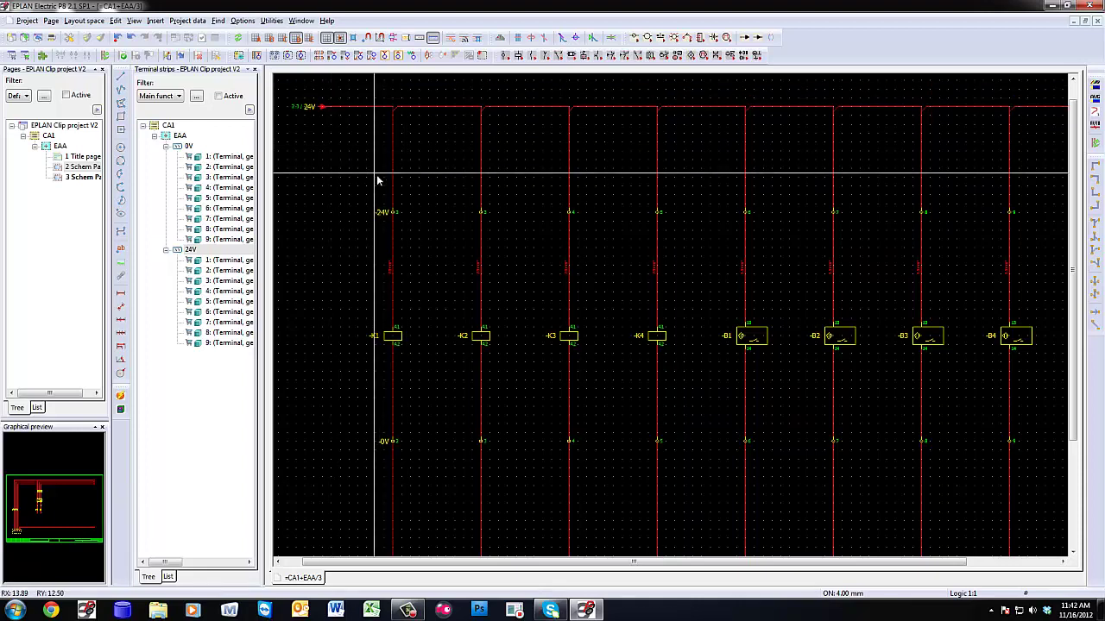
Start a CLIP PROJECT planning export of the CLIPLINE product line with automatic terminal strip processing and re-import.
click(272, 21)
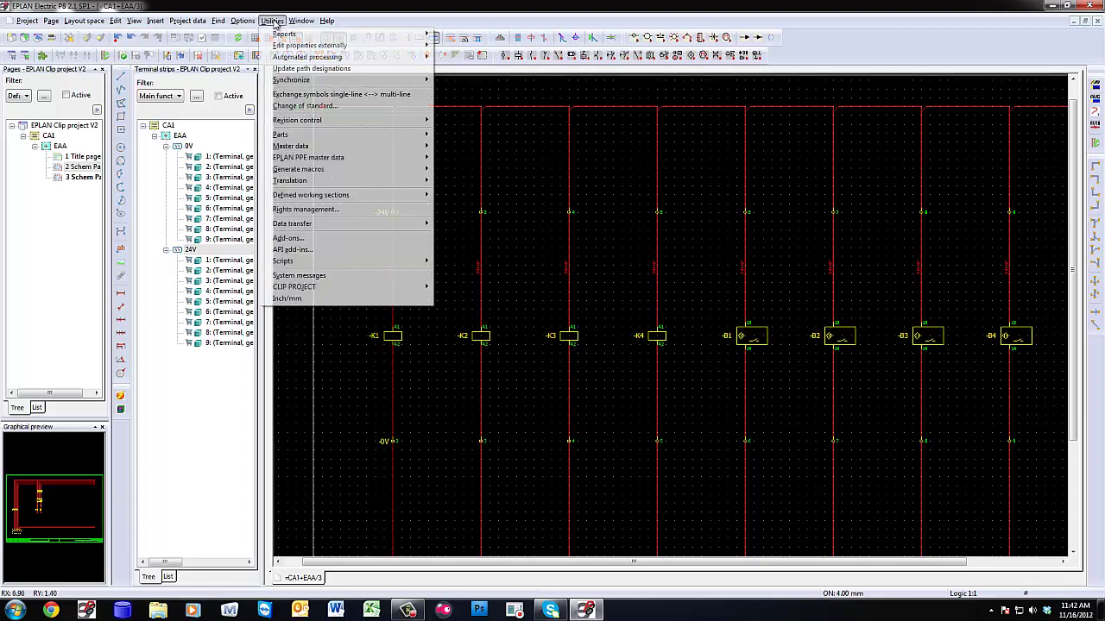
mouse_move(346, 287)
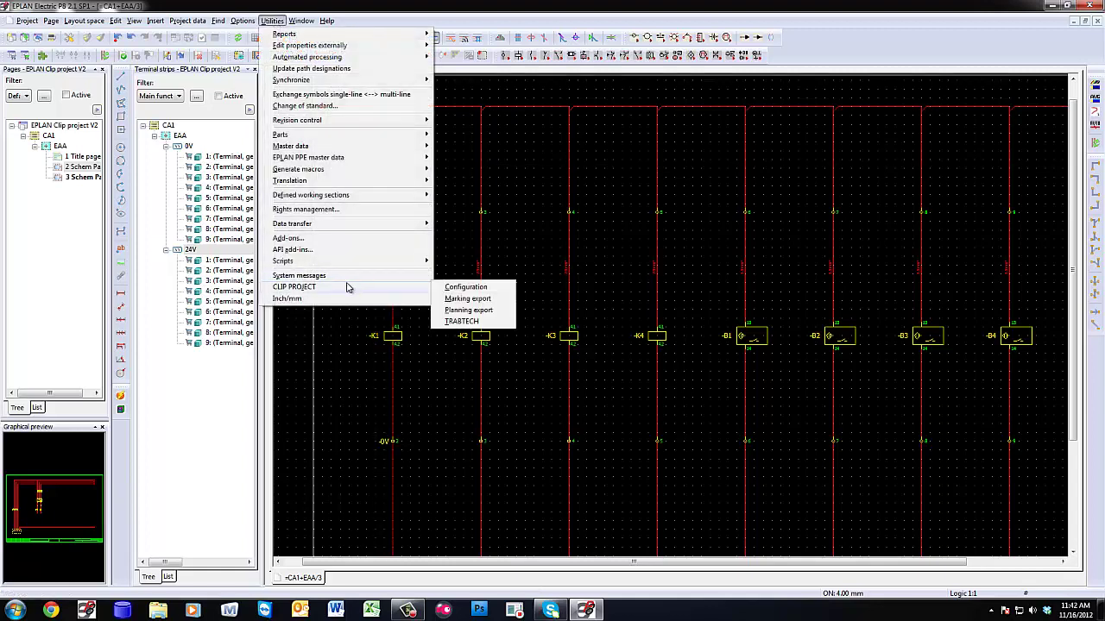
click(468, 311)
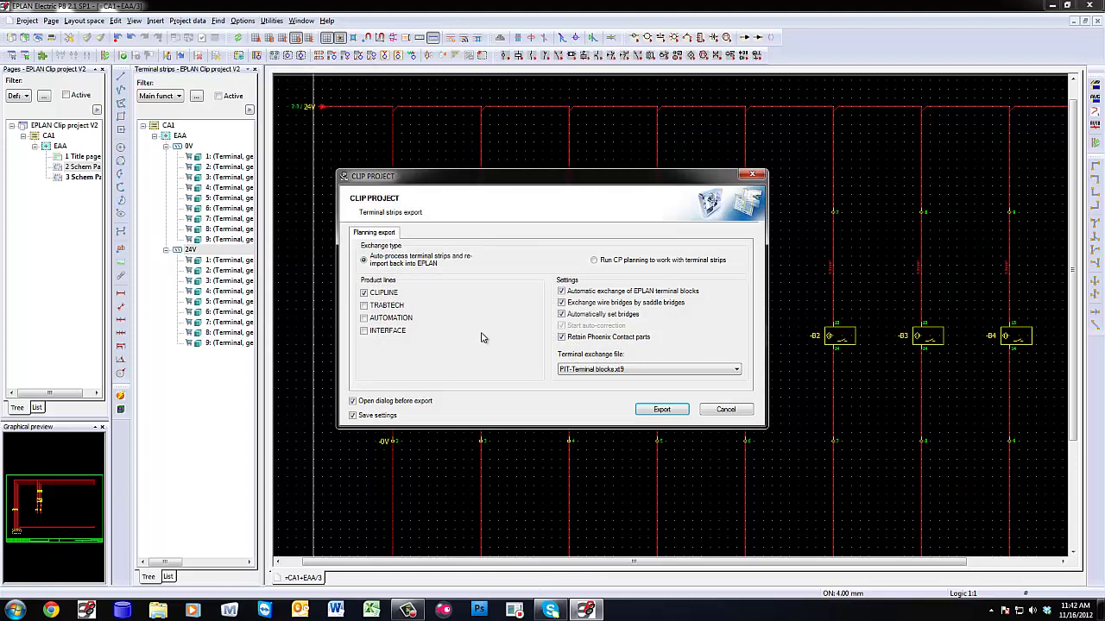
click(662, 410)
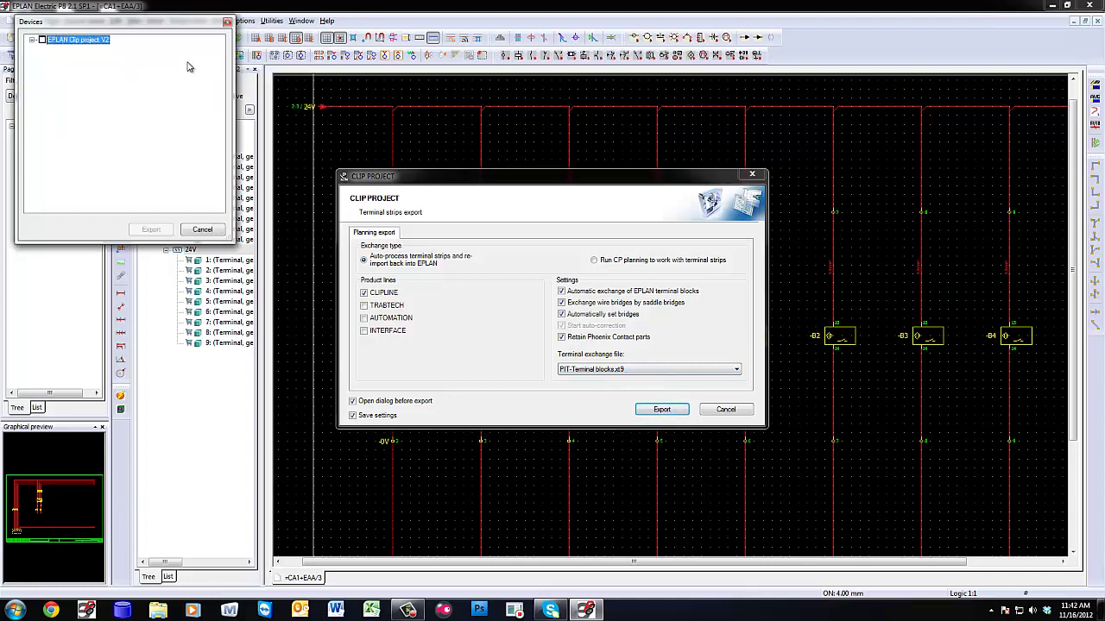
Export only the 24V terminal strip under CA1, EAA, accepting the license selection and continuing past the import error.
drag(161, 23, 475, 98)
click(347, 114)
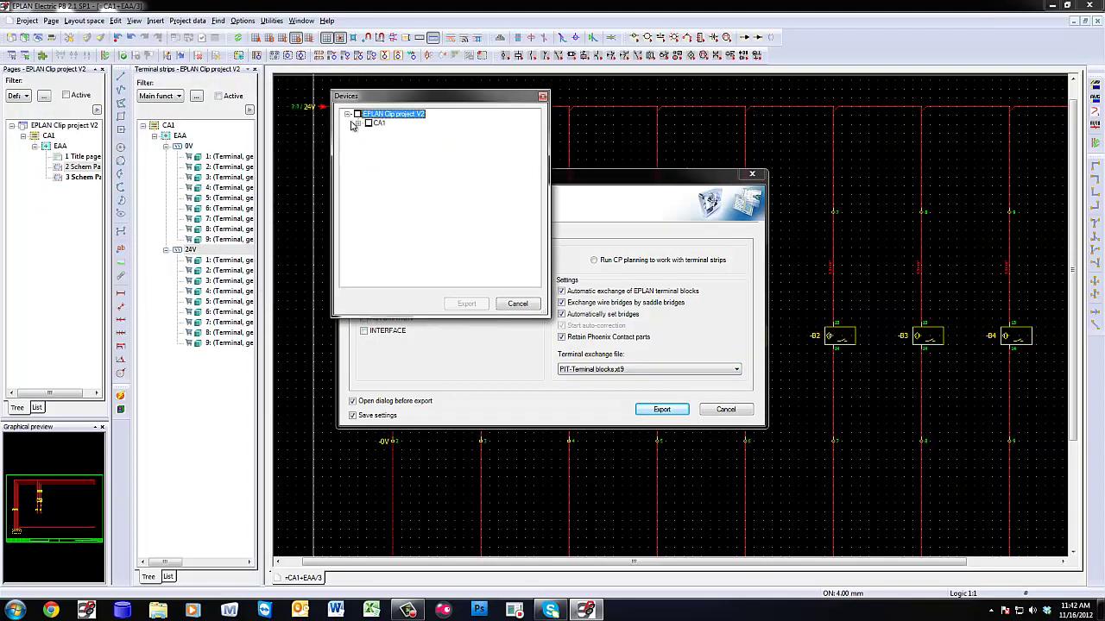
click(357, 123)
click(369, 132)
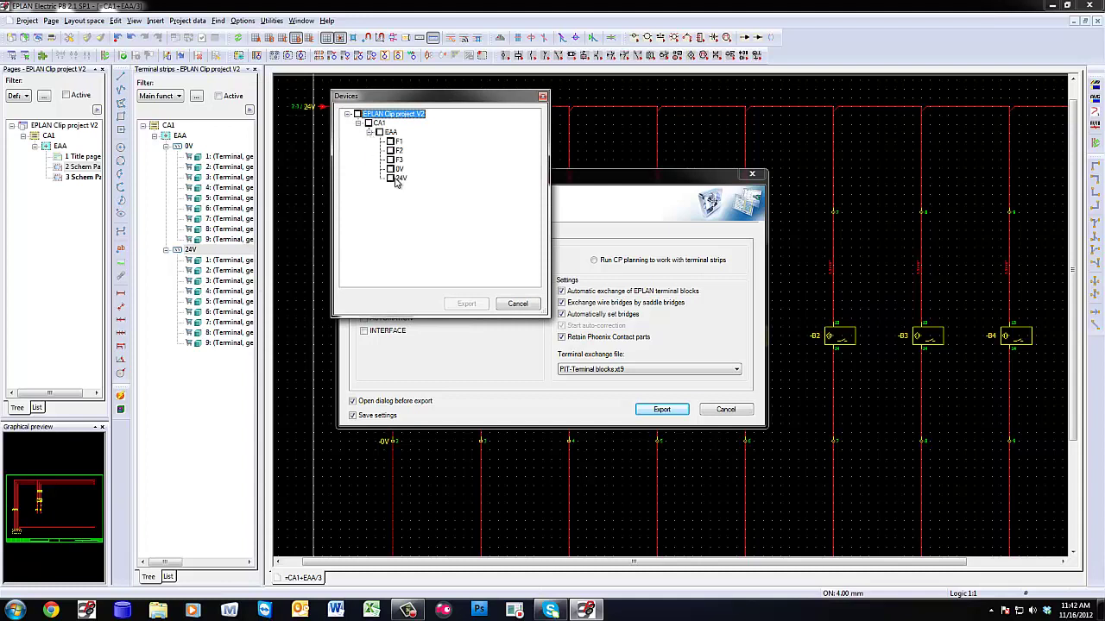
click(466, 303)
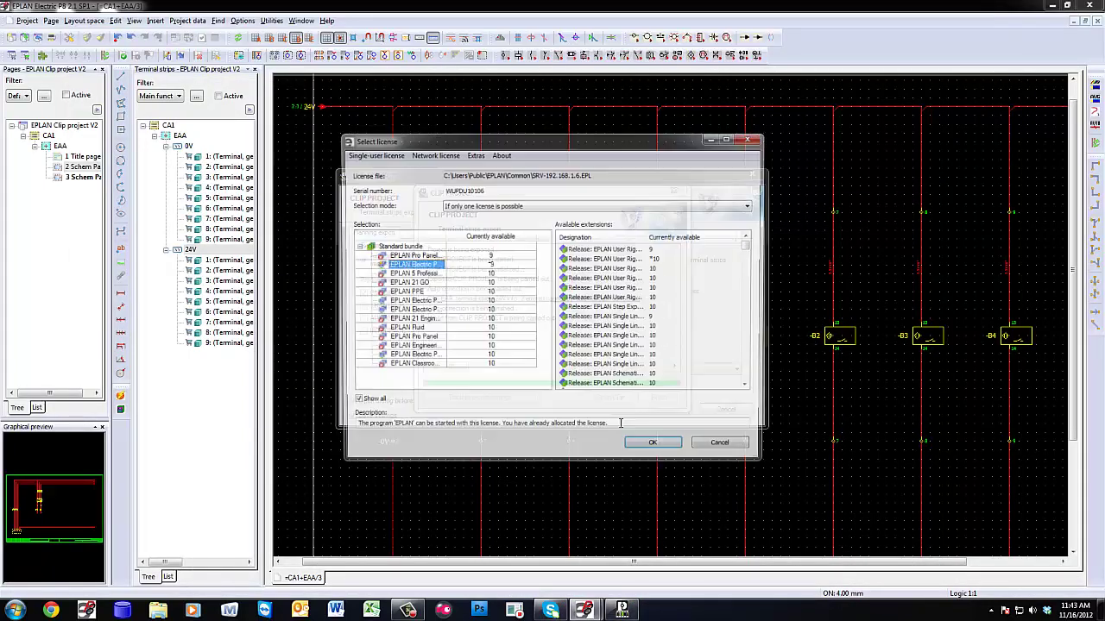
click(660, 449)
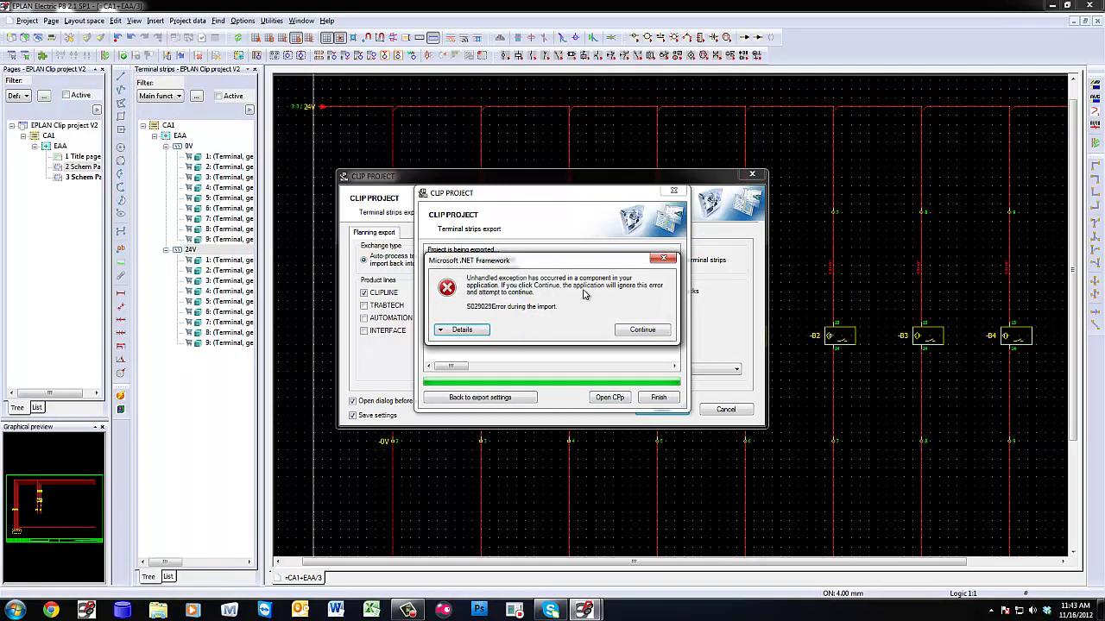
click(647, 335)
Open the exported project in CLIP PROJECT planning and display the -24V terminal strip under CA1, EAA.
click(610, 399)
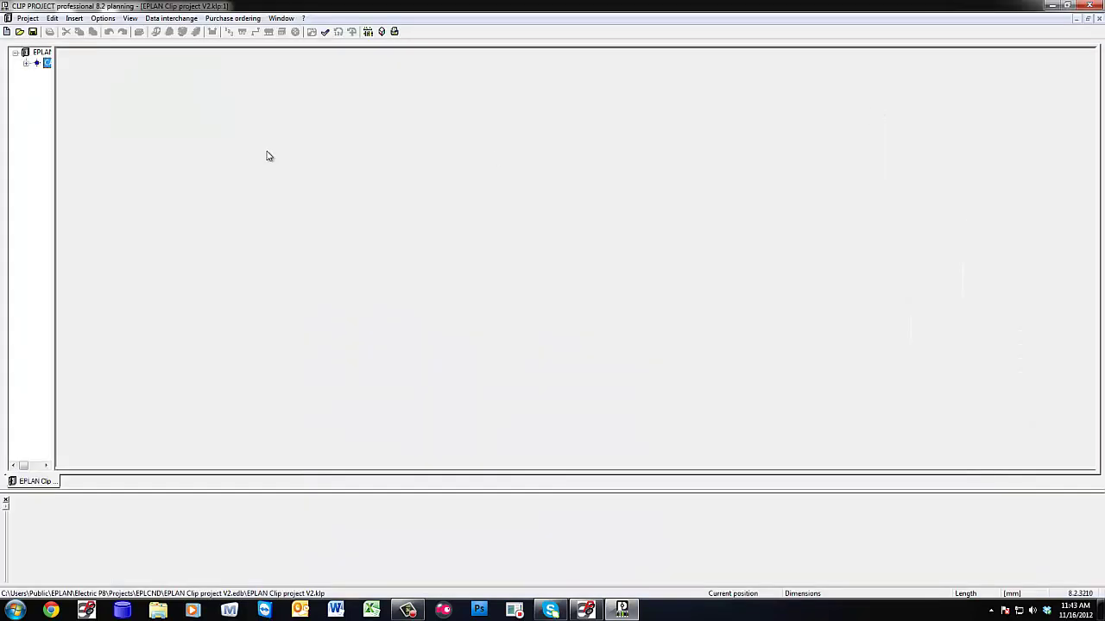
drag(53, 135, 136, 136)
click(26, 63)
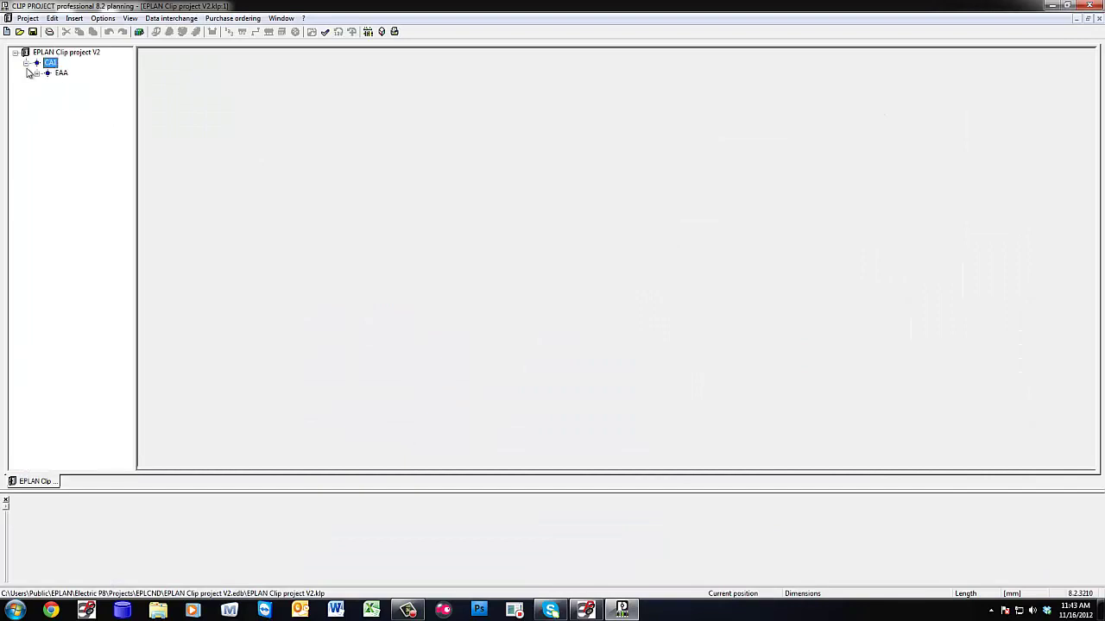
click(37, 73)
click(73, 83)
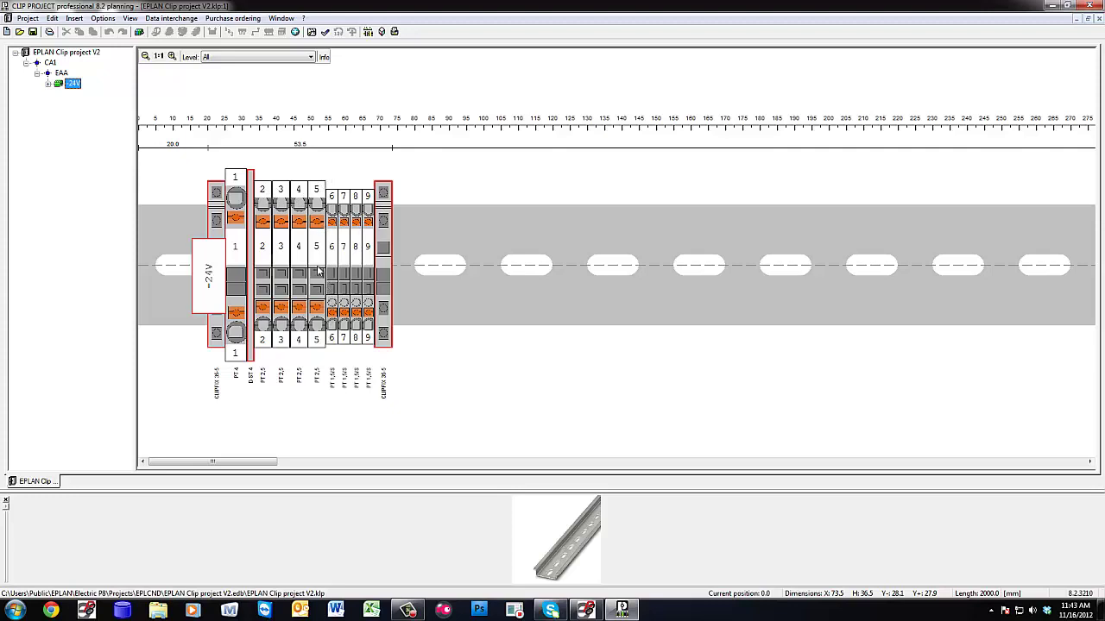
Check the properties of the EPLAN bridge on the -24V strip and dismiss the bridging errors.
click(48, 84)
click(59, 104)
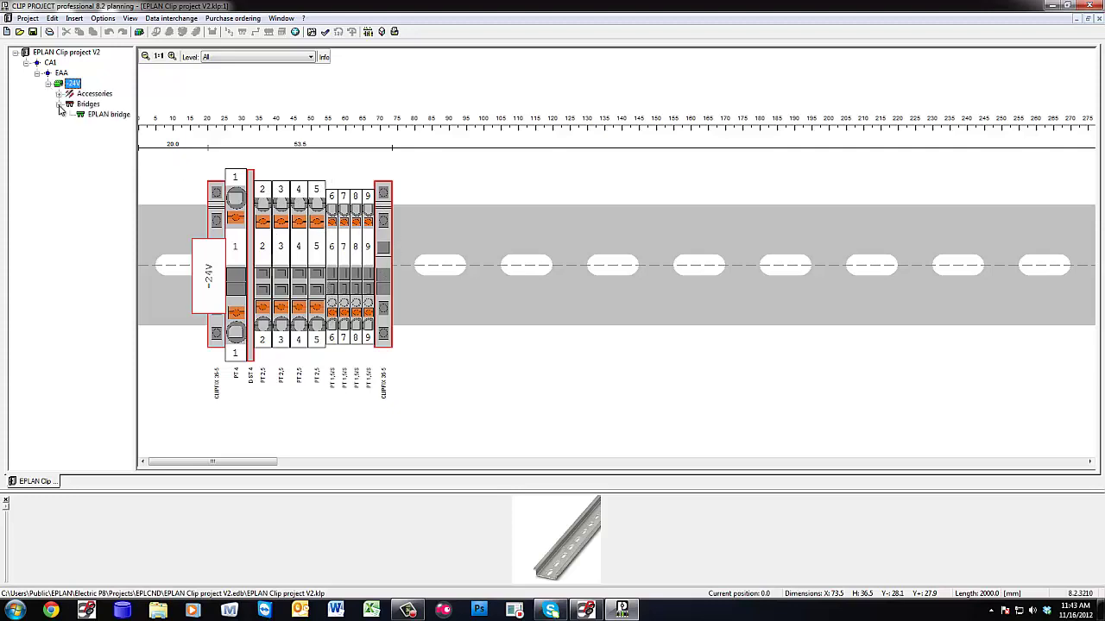
click(104, 116)
right_click(108, 119)
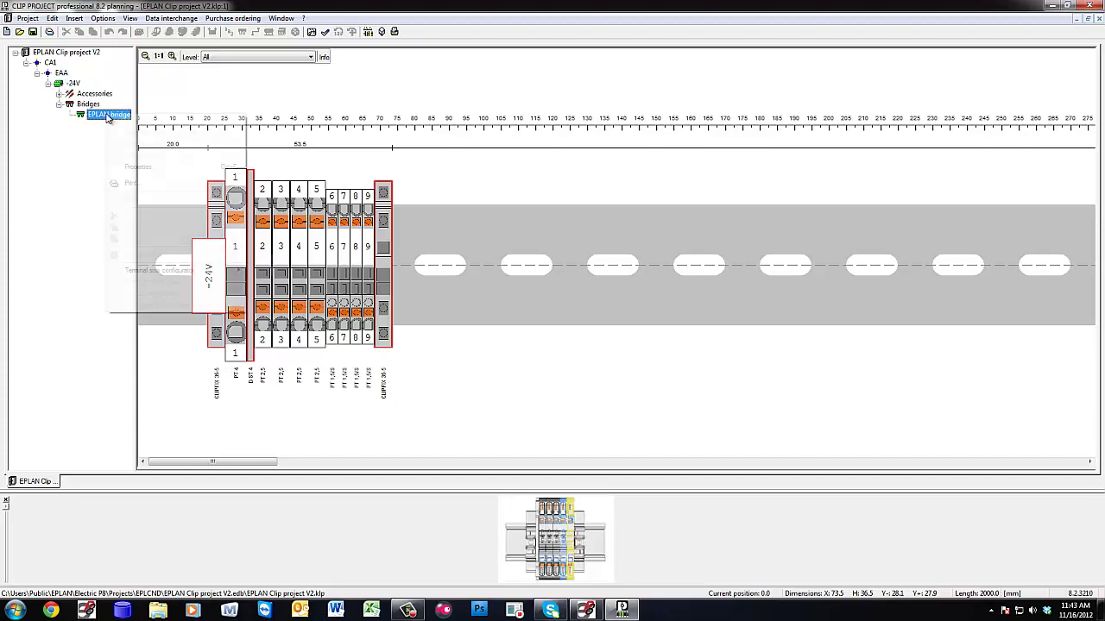
click(138, 164)
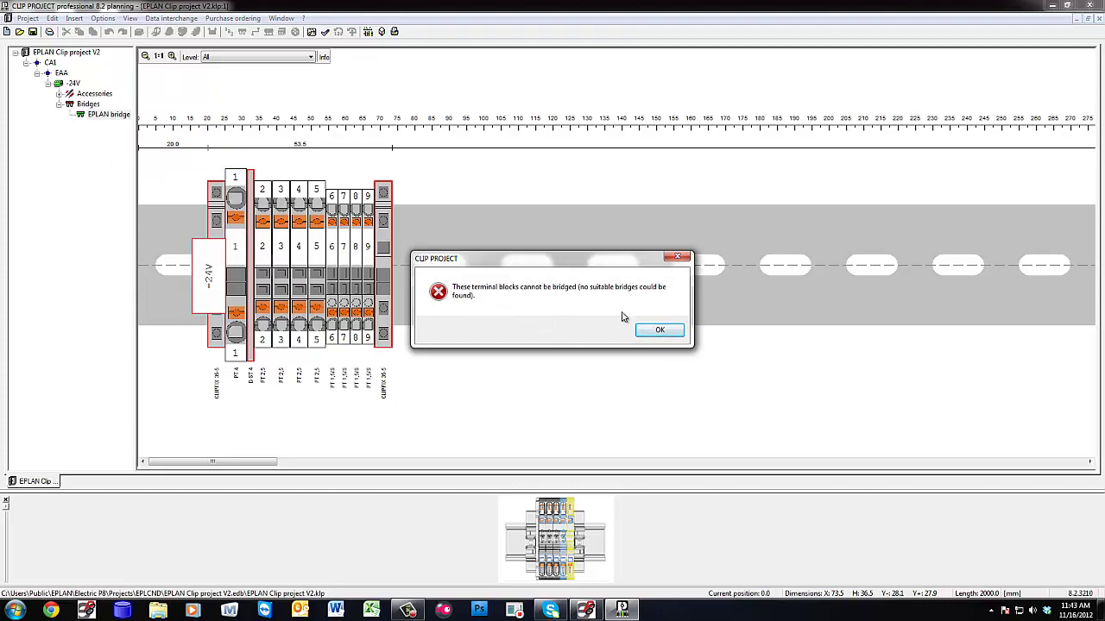
click(656, 329)
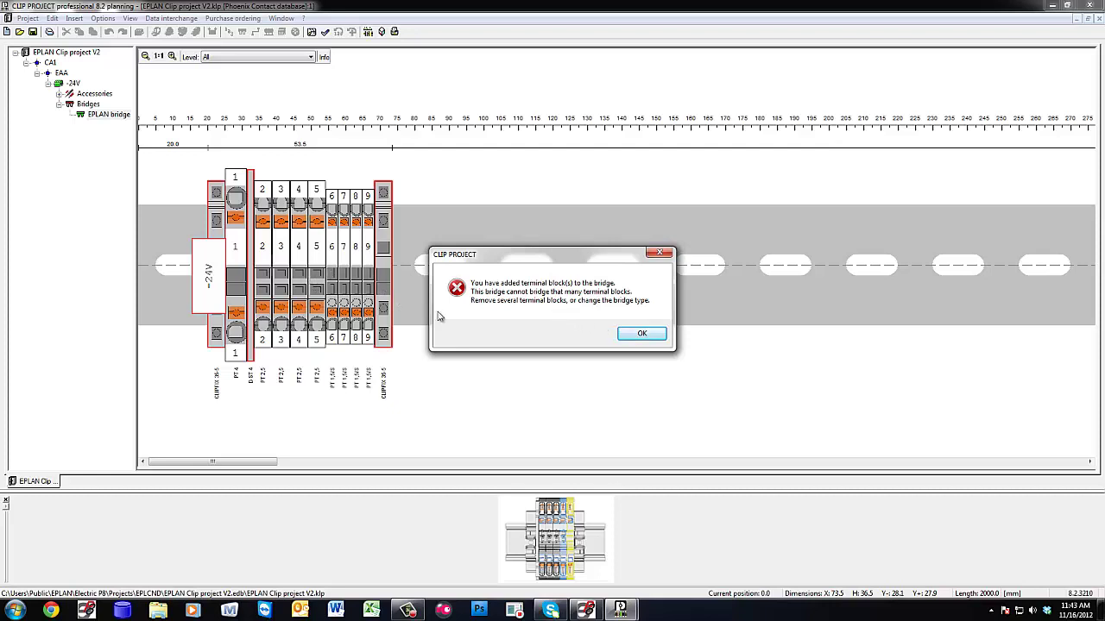
click(642, 335)
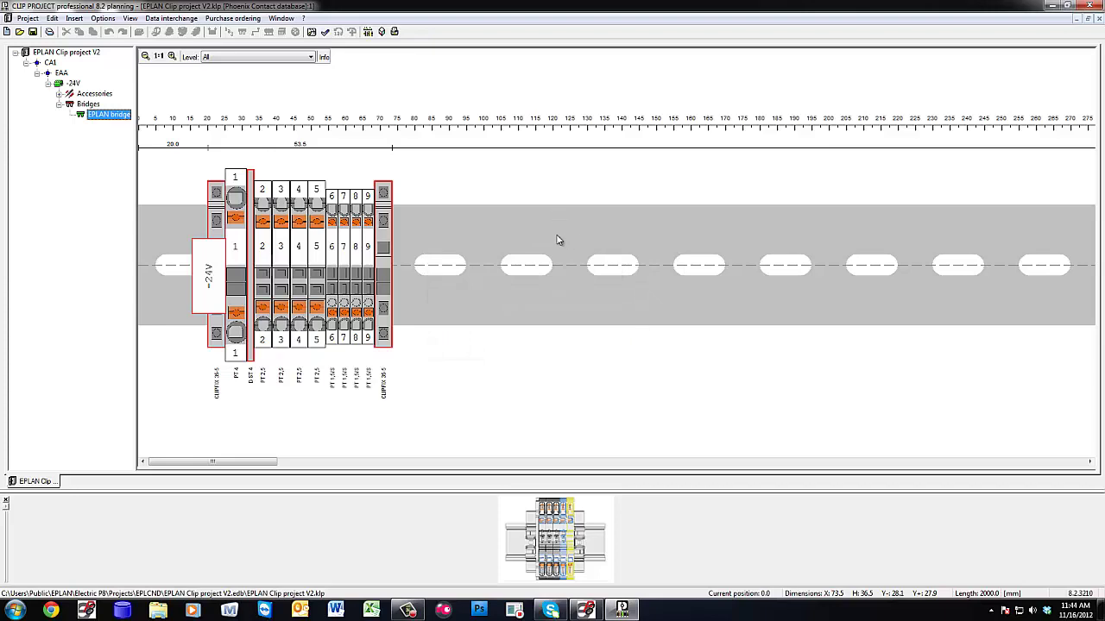
Close CLIP PROJECT planning and finish the terminal strip export back in EPLAN.
click(1096, 6)
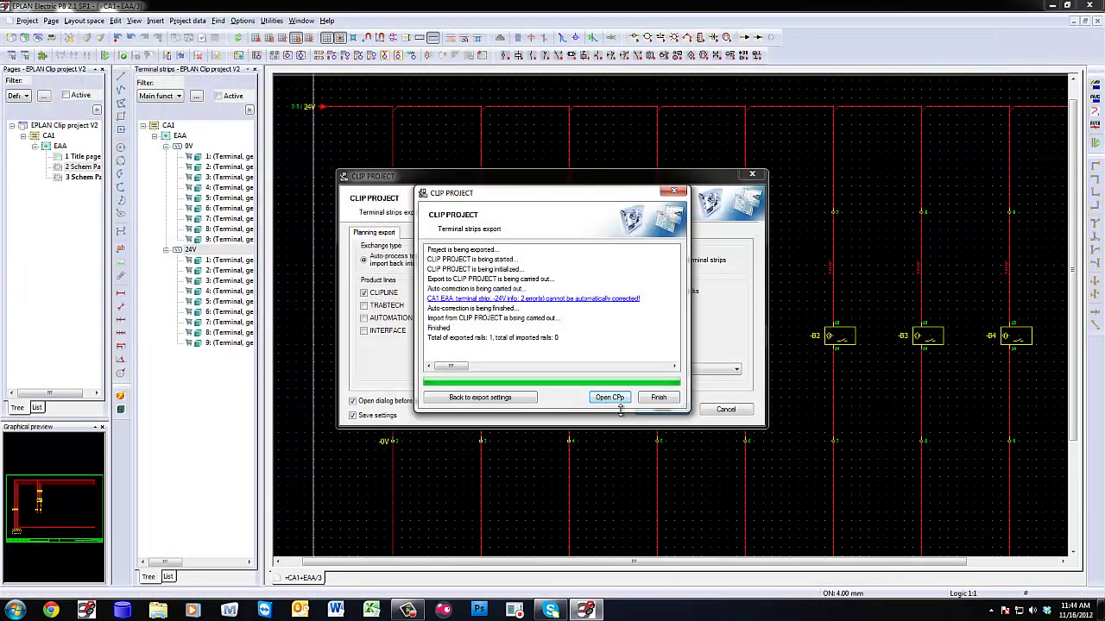
click(657, 397)
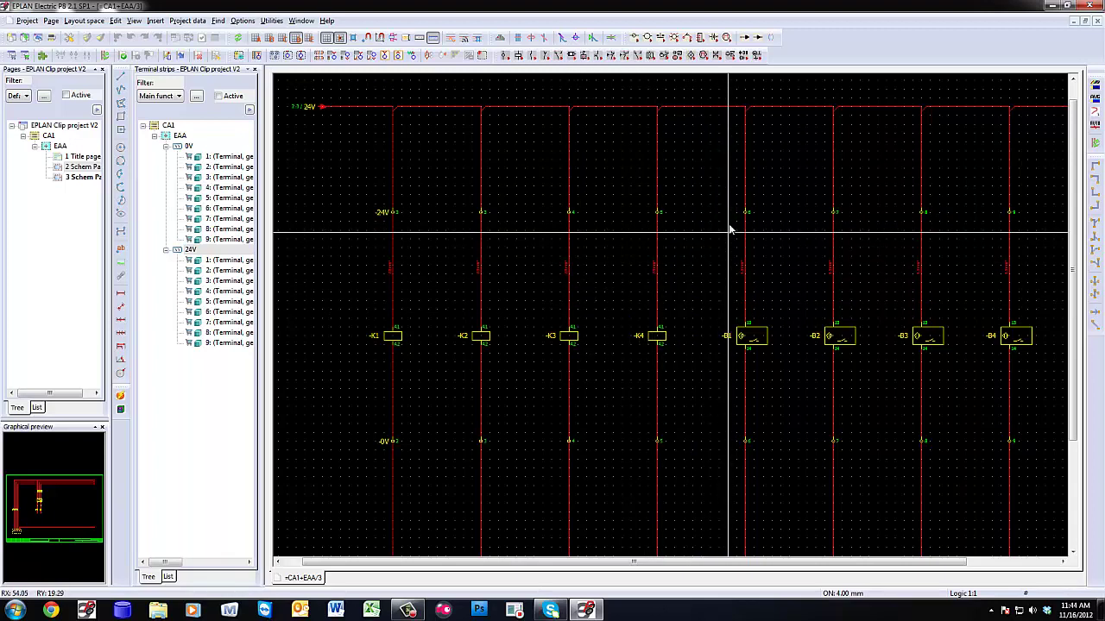
Set the saddle jumper of terminal 5 on the -24V strip to "Manual, end of jumper" in its terminal properties.
middle_drag(696, 239, 690, 231)
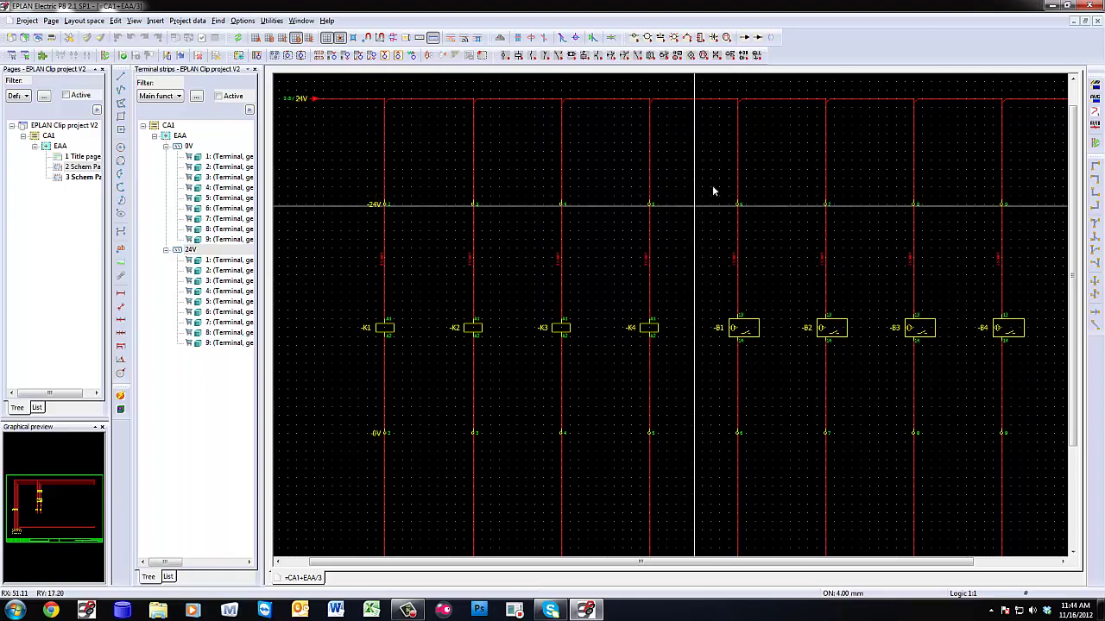
double_click(652, 203)
click(498, 93)
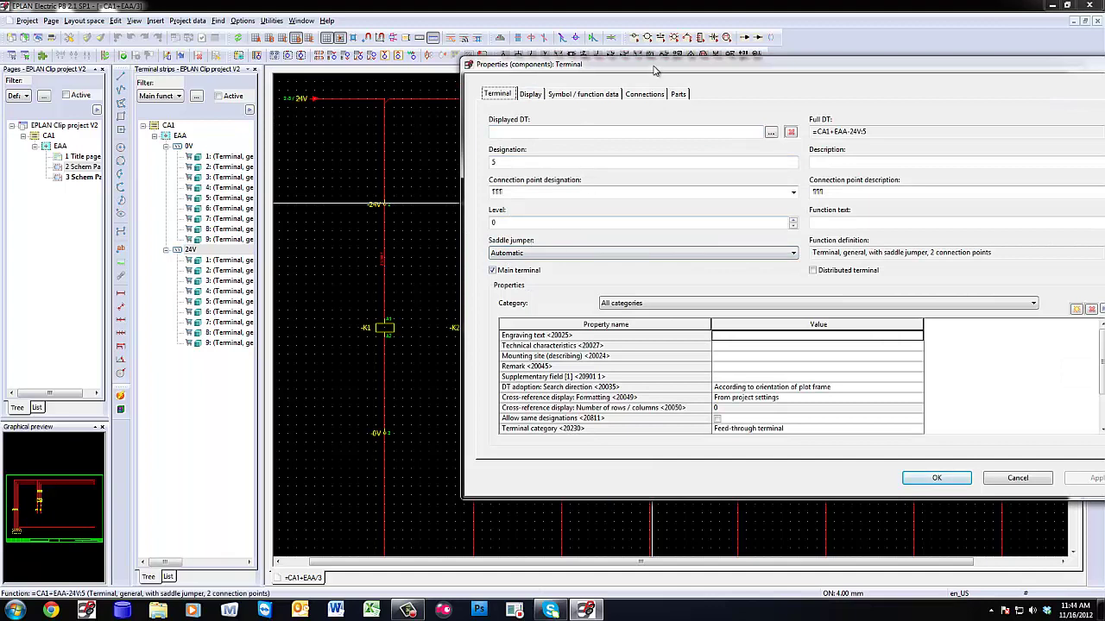
drag(651, 65, 514, 66)
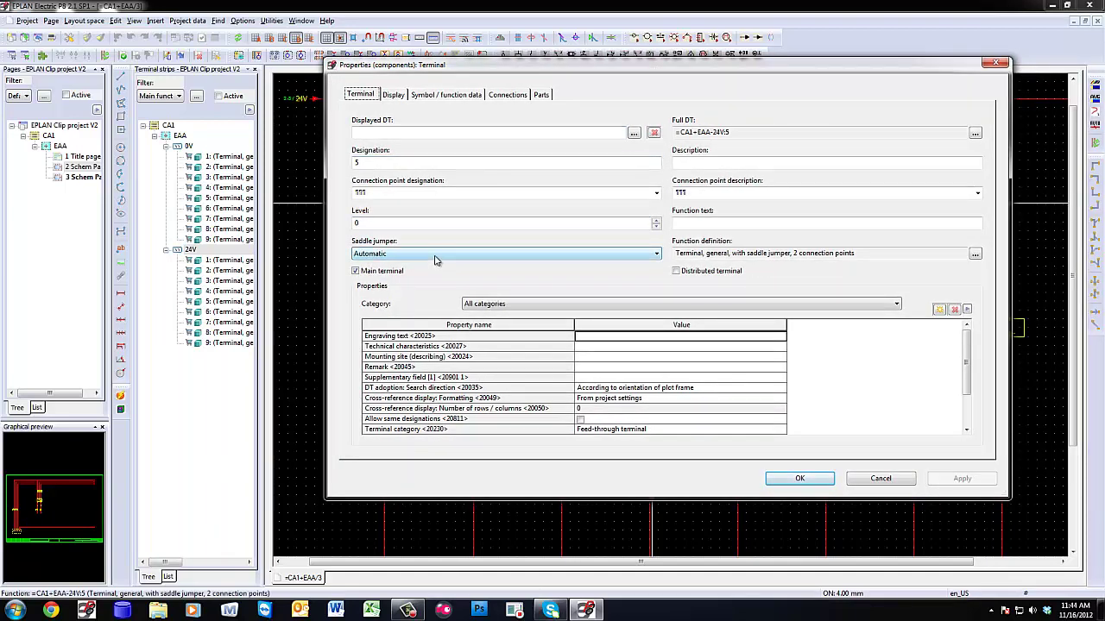
click(435, 261)
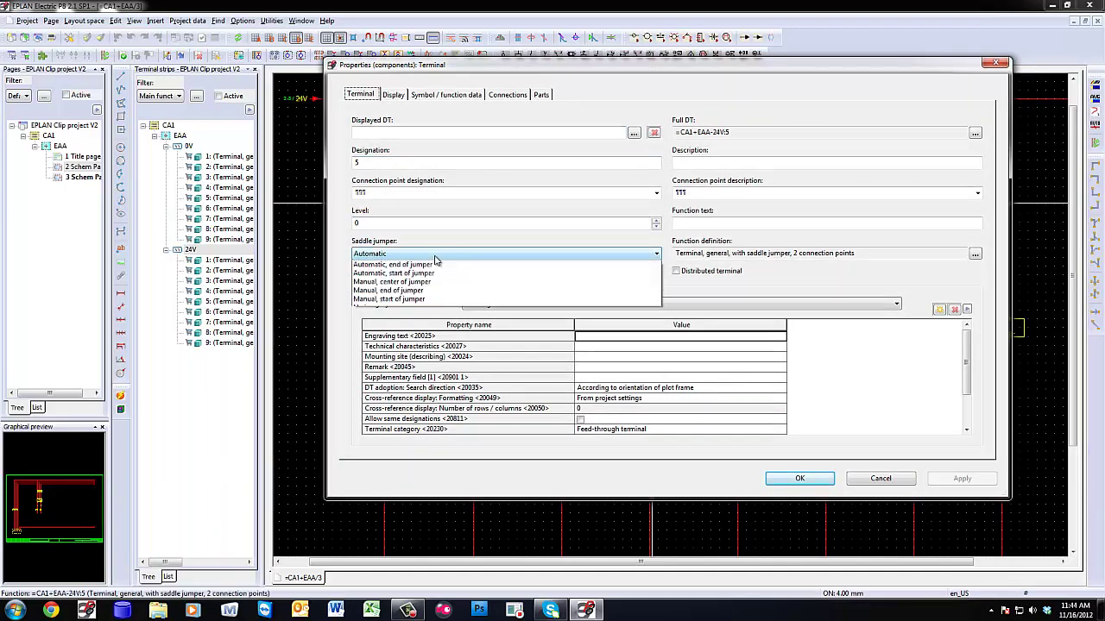
click(405, 300)
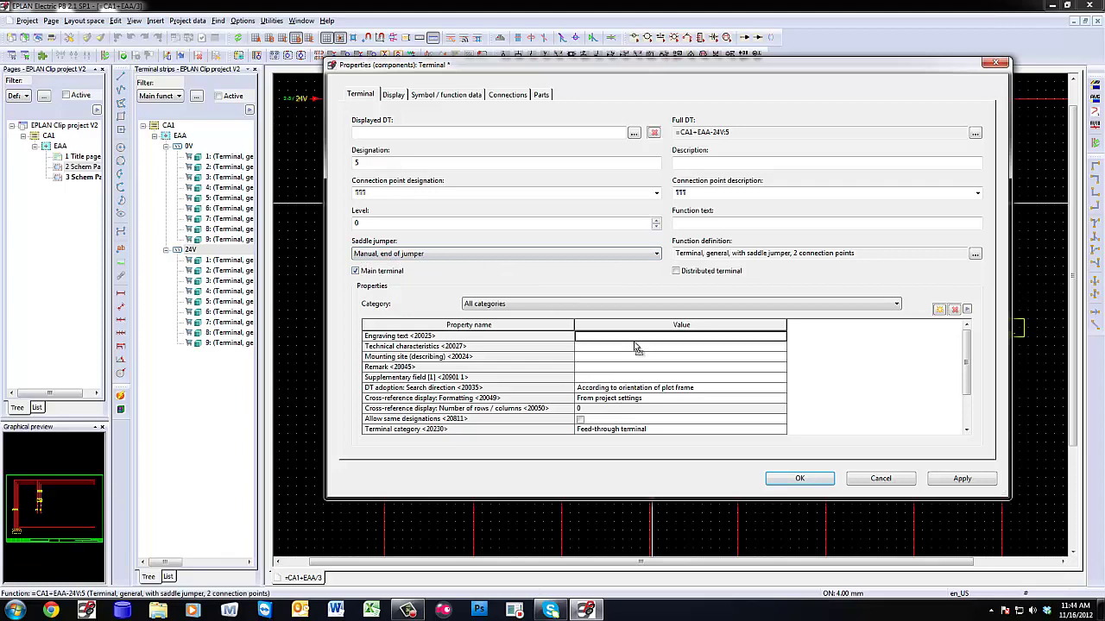
click(796, 479)
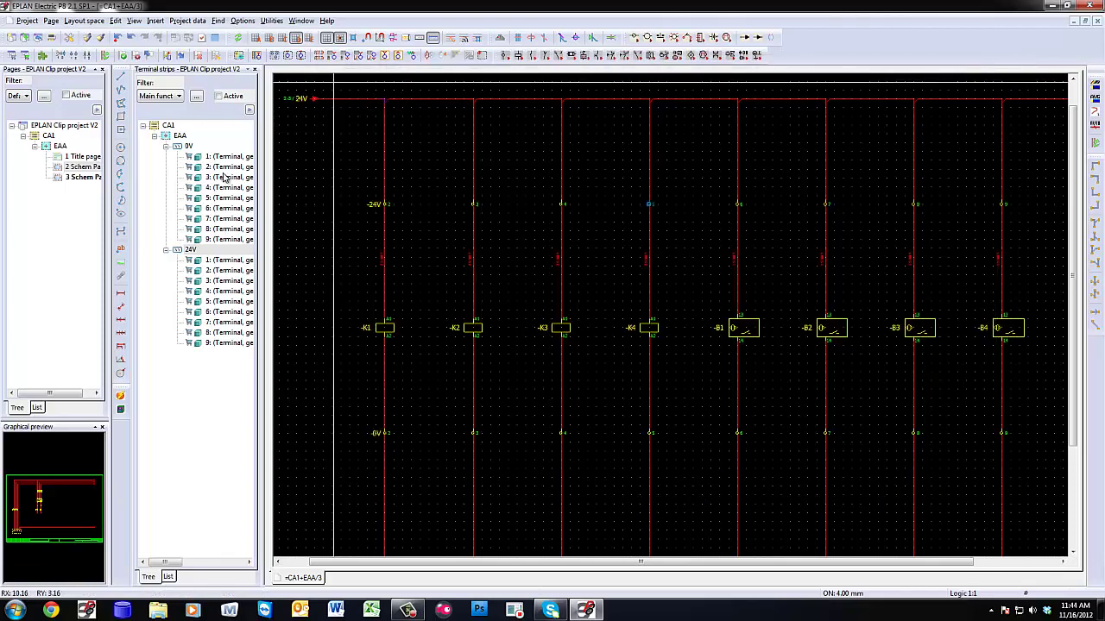
Review the saddle jumpers and the jumper between terminals 5 and 6 in the 24V terminal strip editor, then close it.
right_click(229, 252)
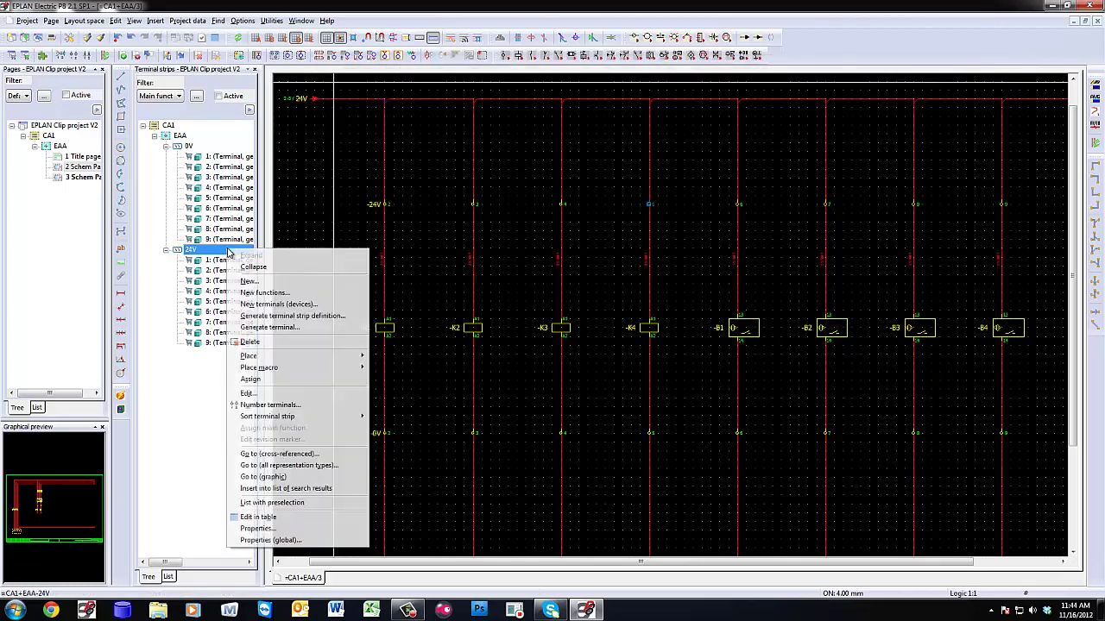
click(250, 394)
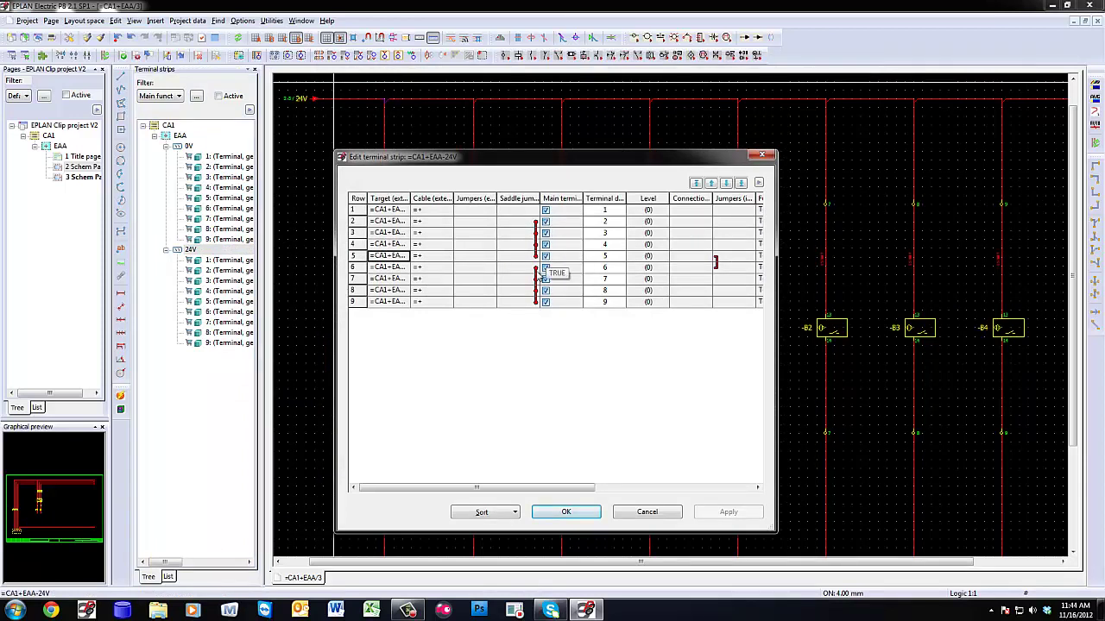
click(604, 271)
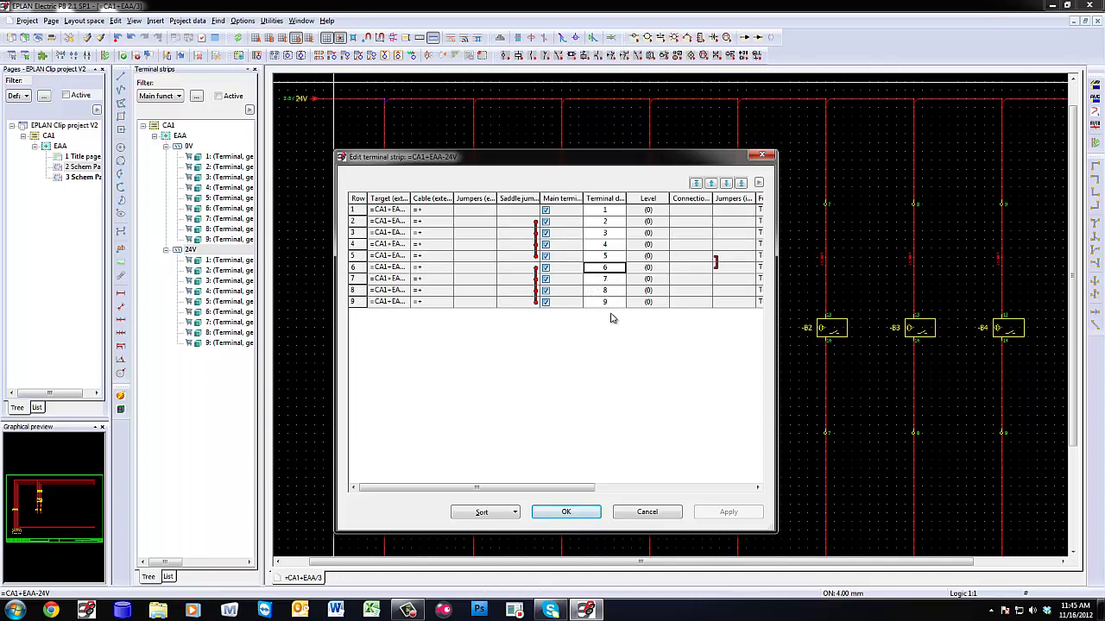
click(728, 257)
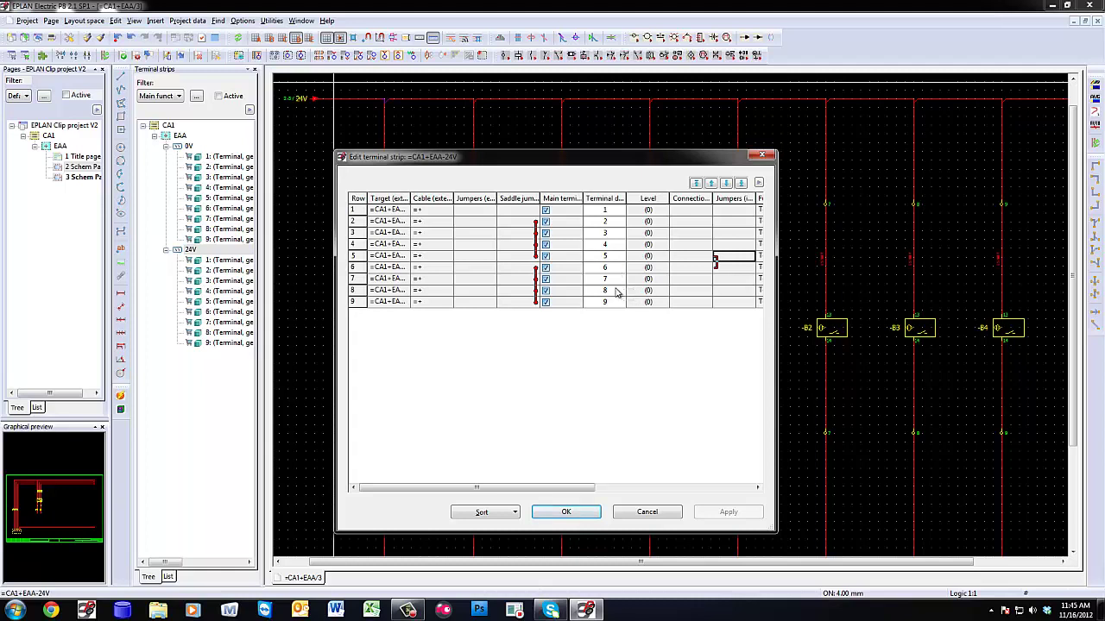
click(566, 513)
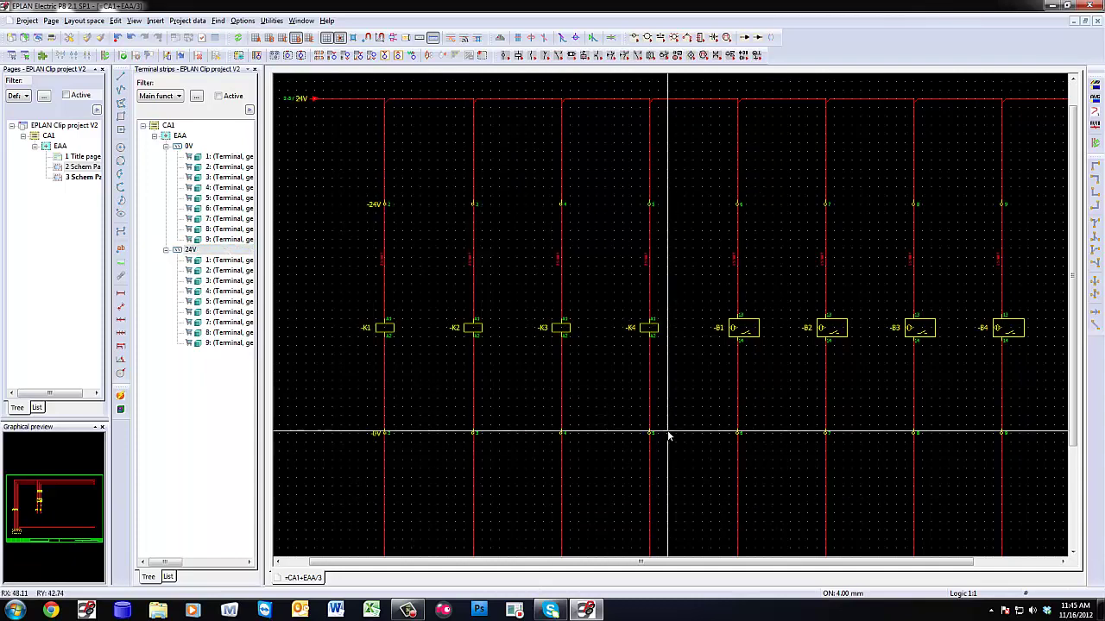
Run the CLIP PROJECT planning export again for only the 24V strip under CA1, EAA, accepting the license and continuing past the import error.
click(271, 19)
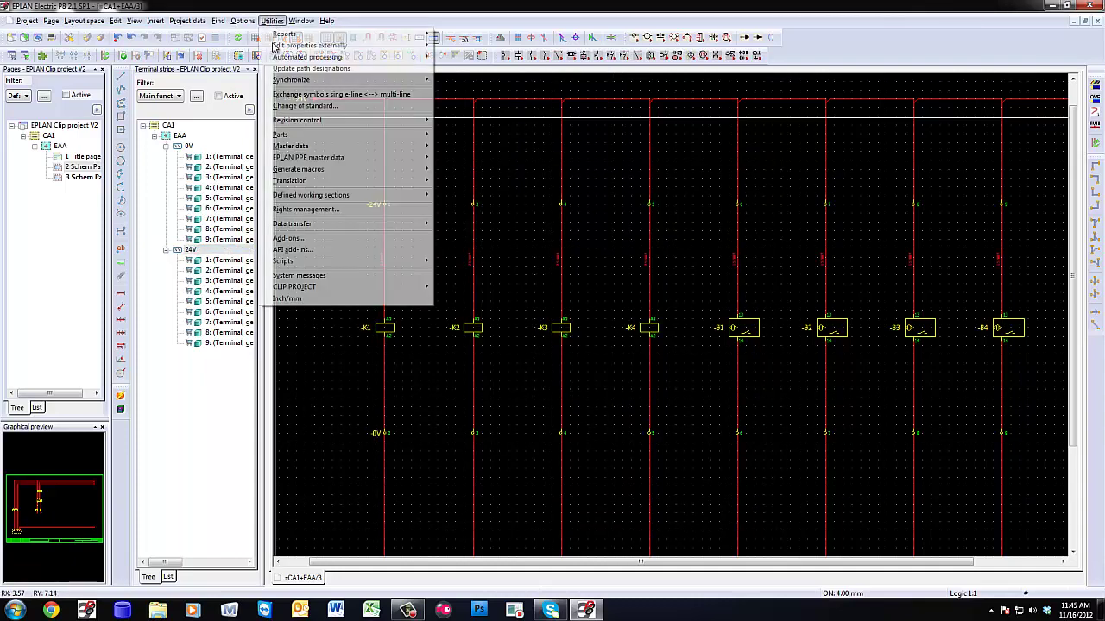
mouse_move(340, 289)
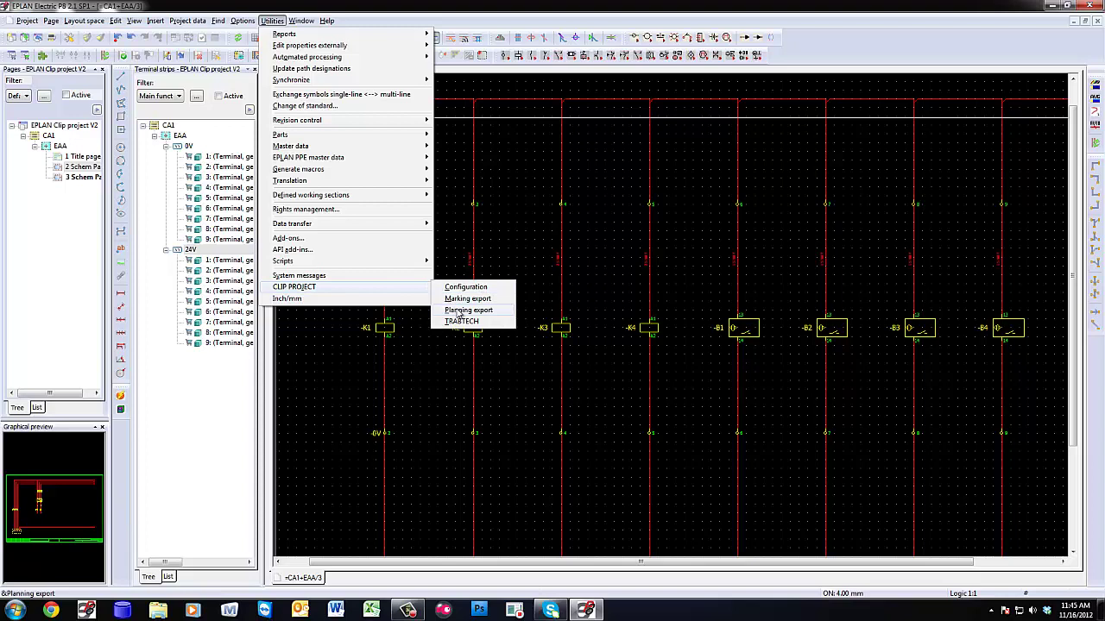
click(460, 311)
click(662, 411)
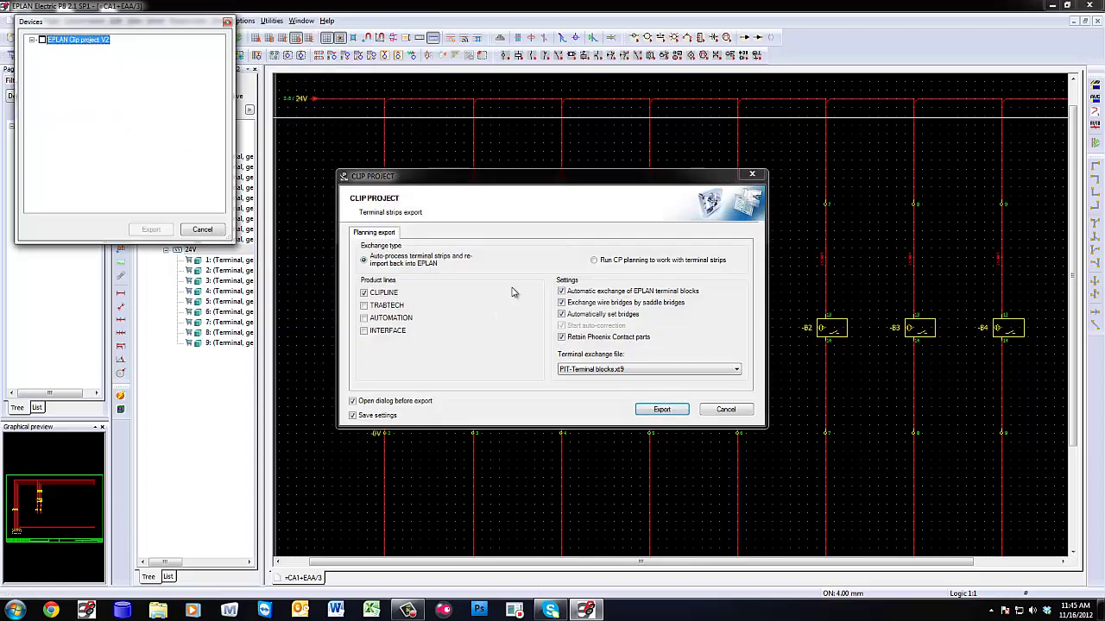
click(32, 40)
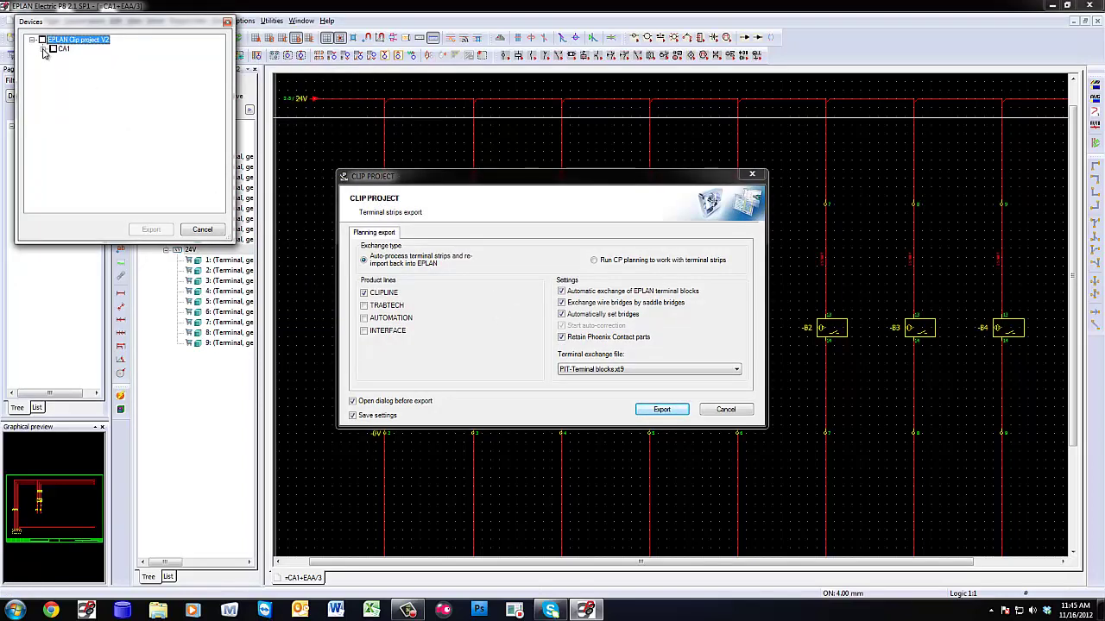
click(42, 49)
click(53, 58)
click(75, 104)
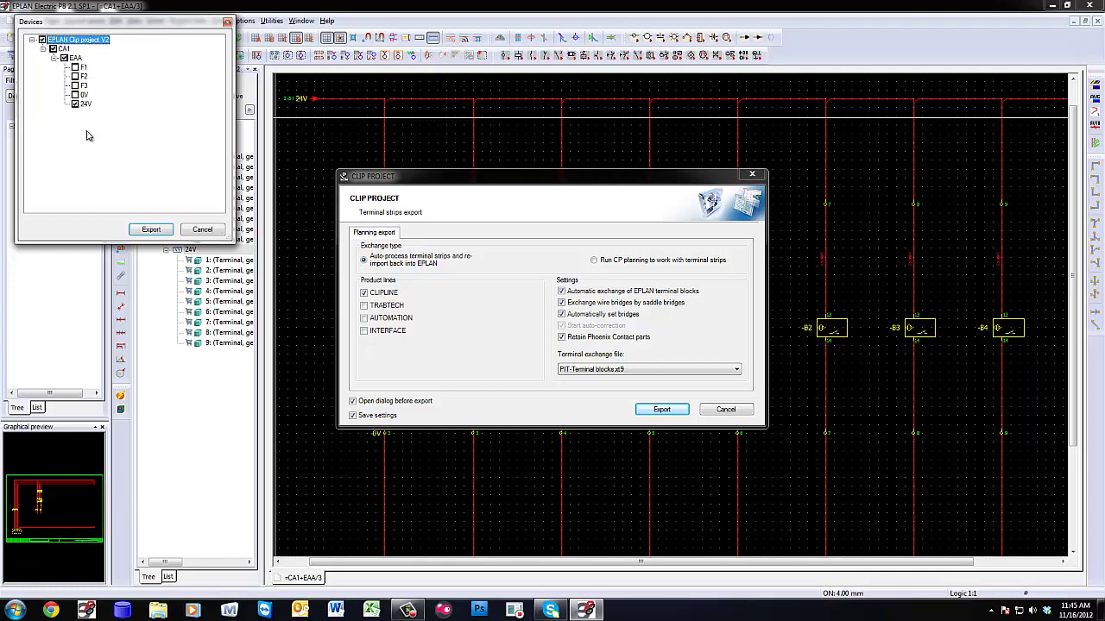
click(150, 231)
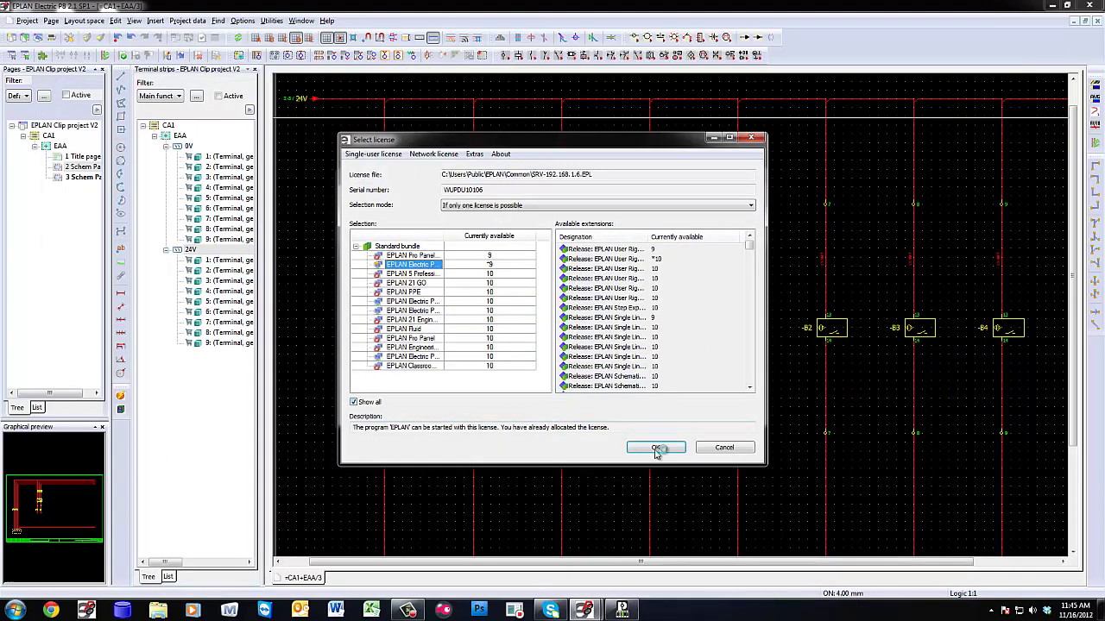
click(657, 451)
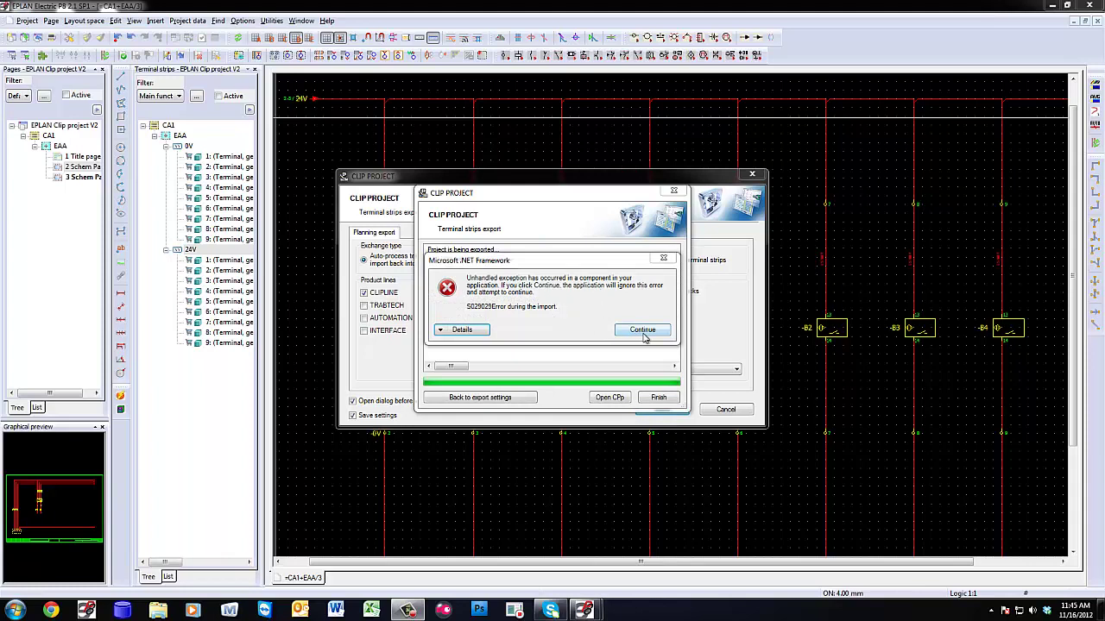
click(643, 331)
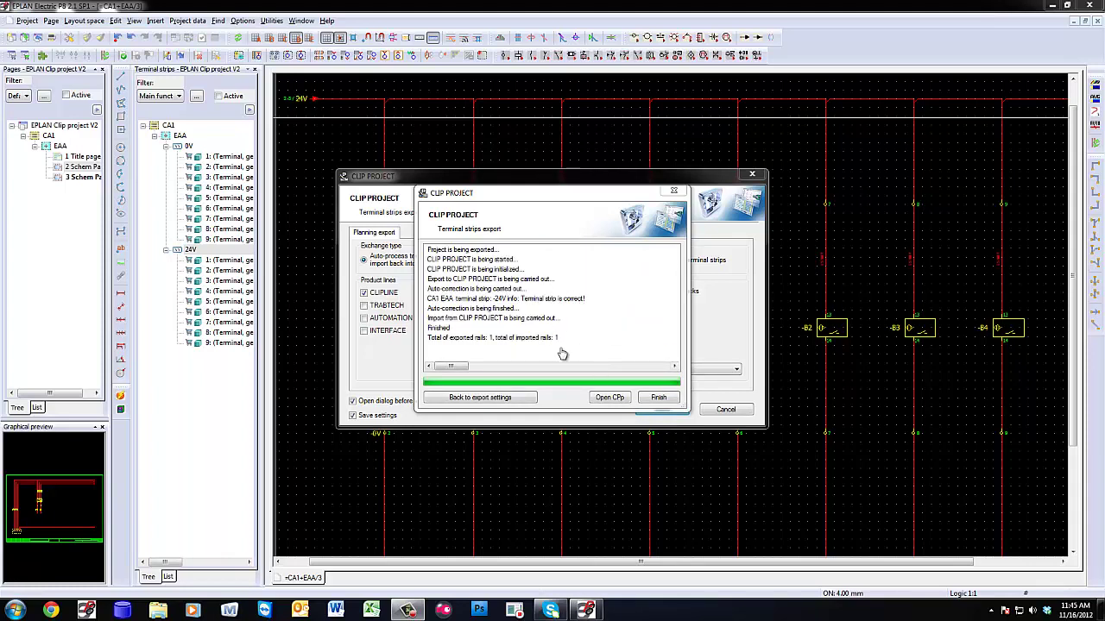
Open the exported project in CLIP PROJECT planning, enlarge its window and project tree, and display the -24V strip under CA1, EAA.
click(608, 398)
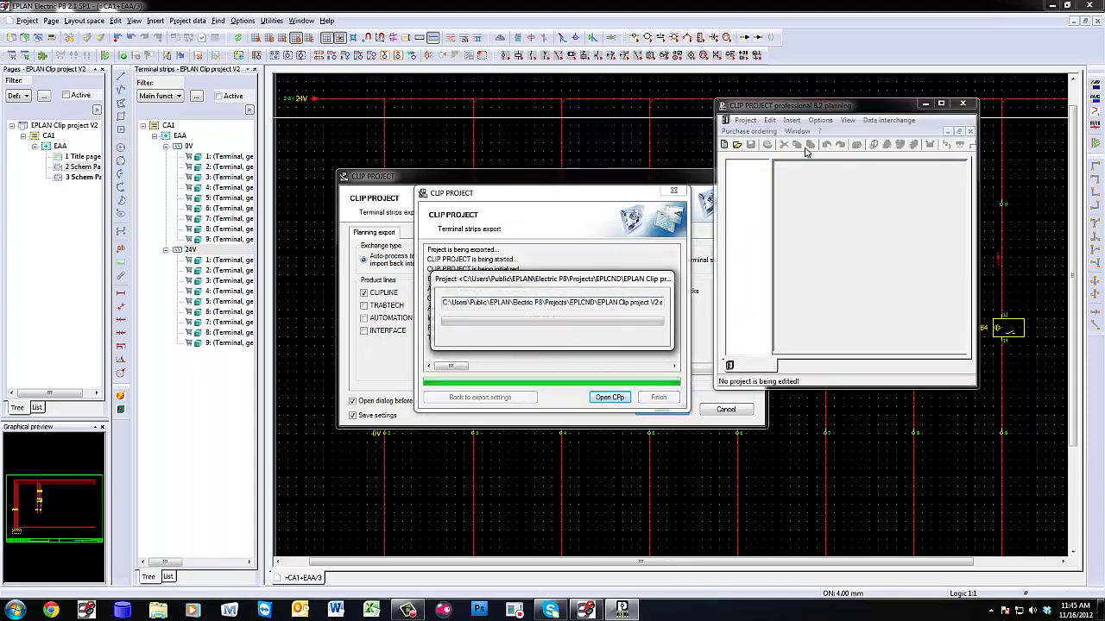
double_click(842, 109)
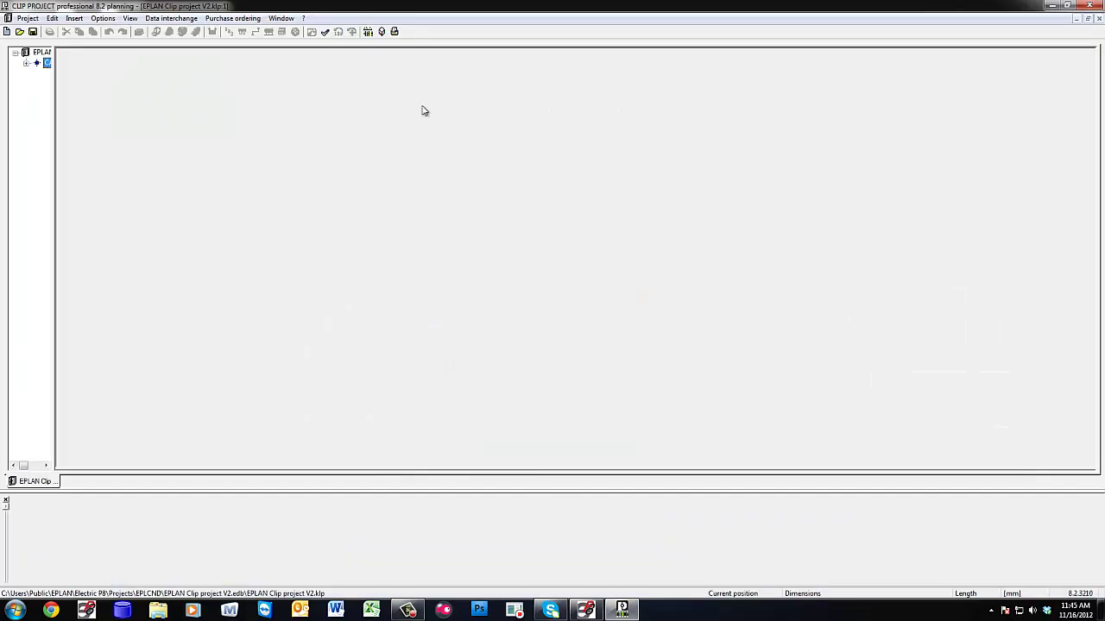
drag(55, 160, 200, 162)
click(26, 63)
click(37, 73)
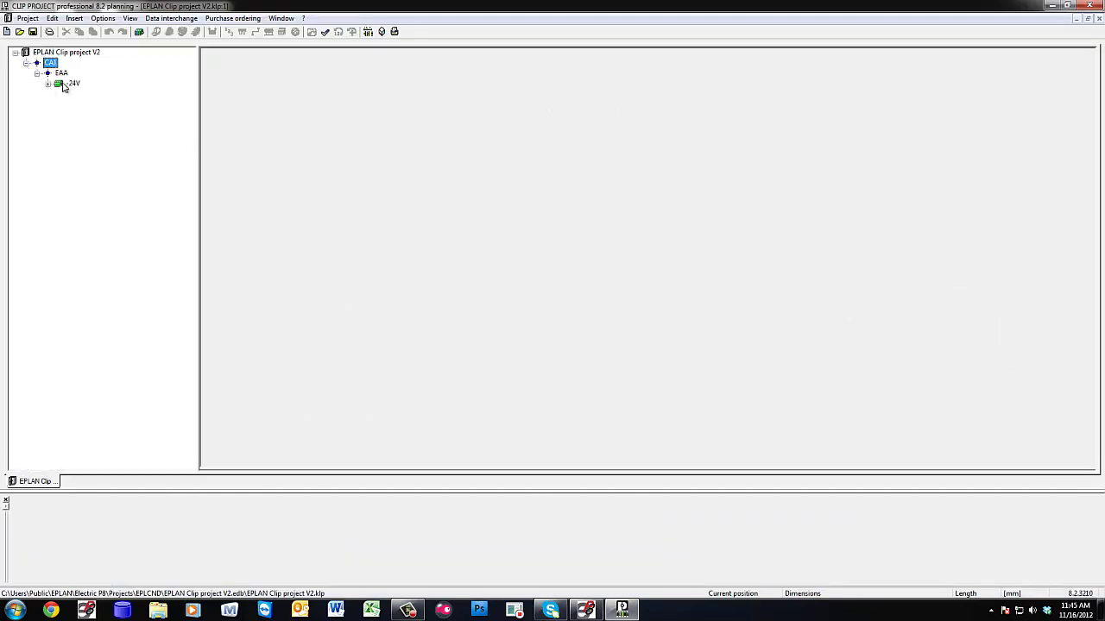
click(62, 85)
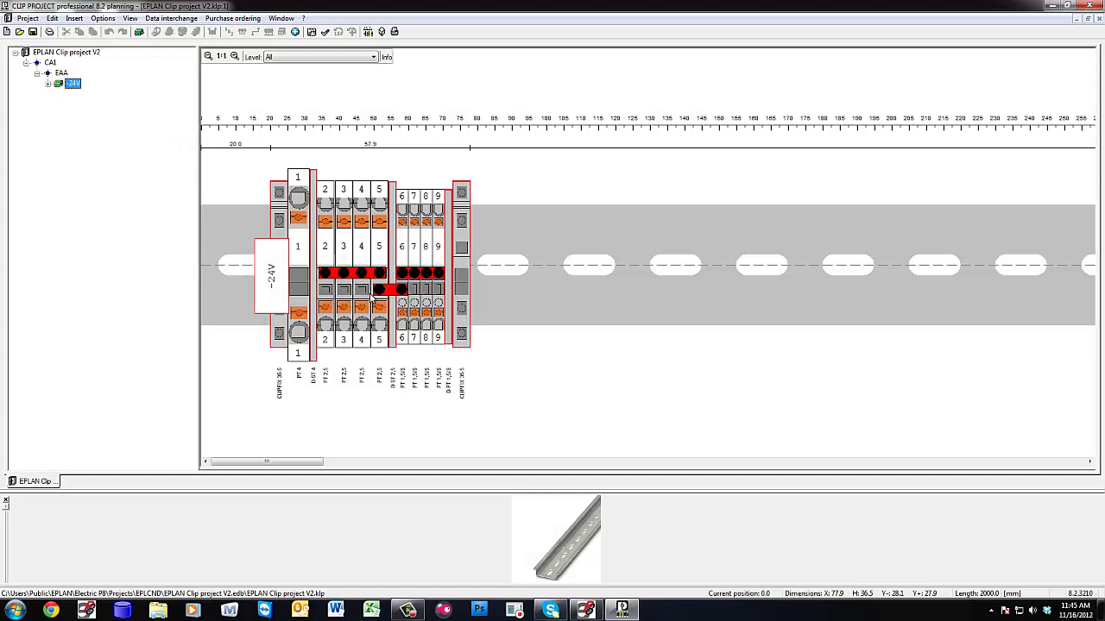